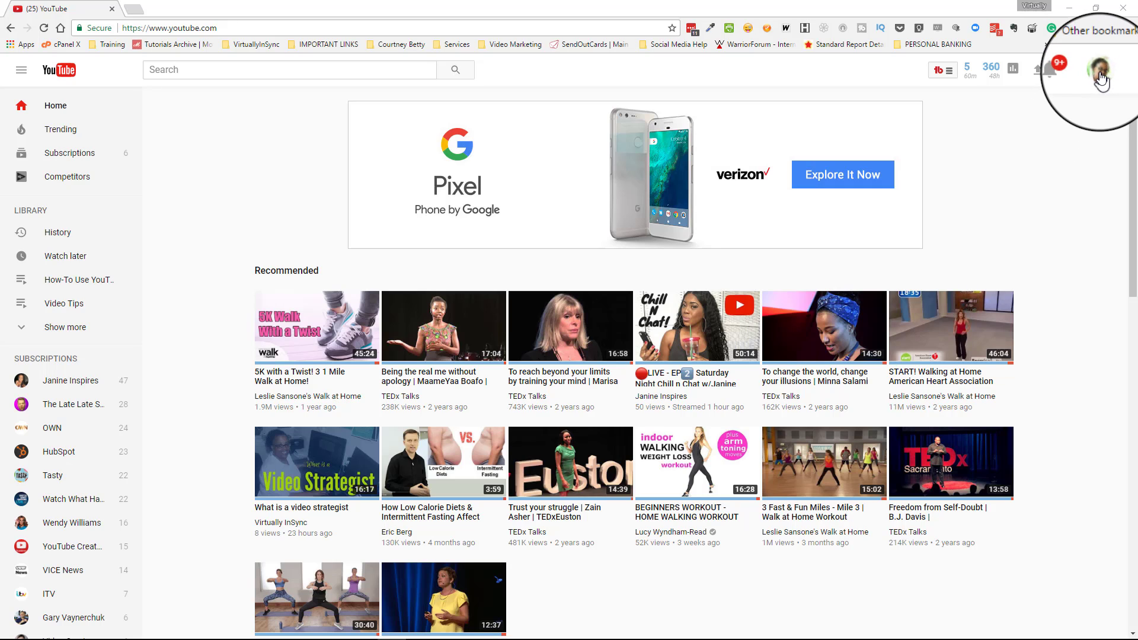
Step: Go to your own channel page through My channel in the account menu
click(1100, 71)
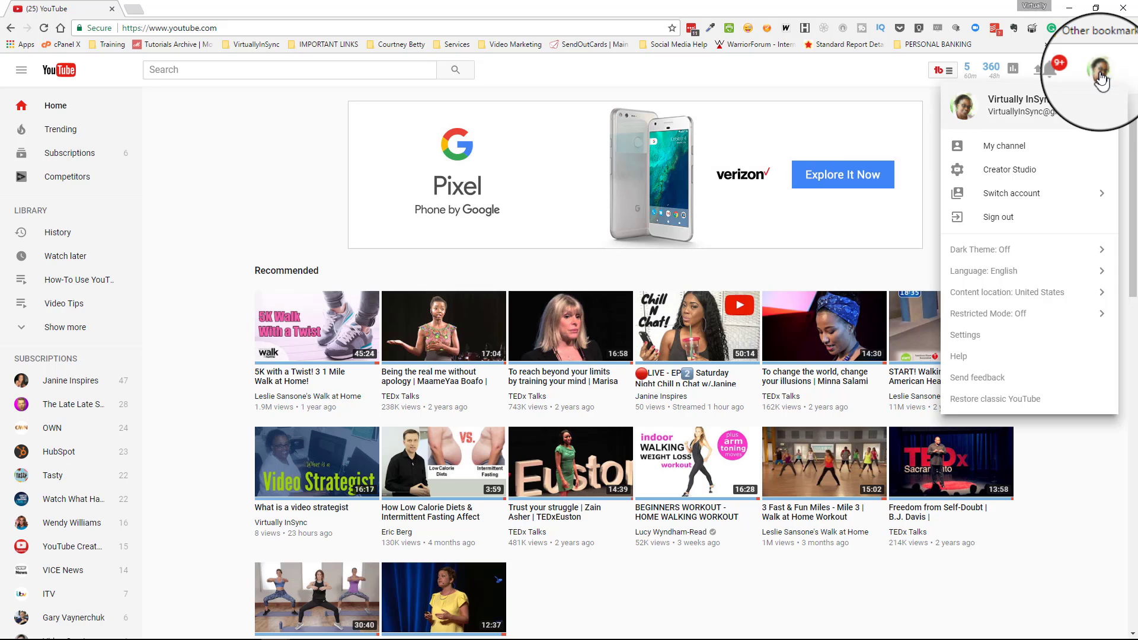
click(1051, 158)
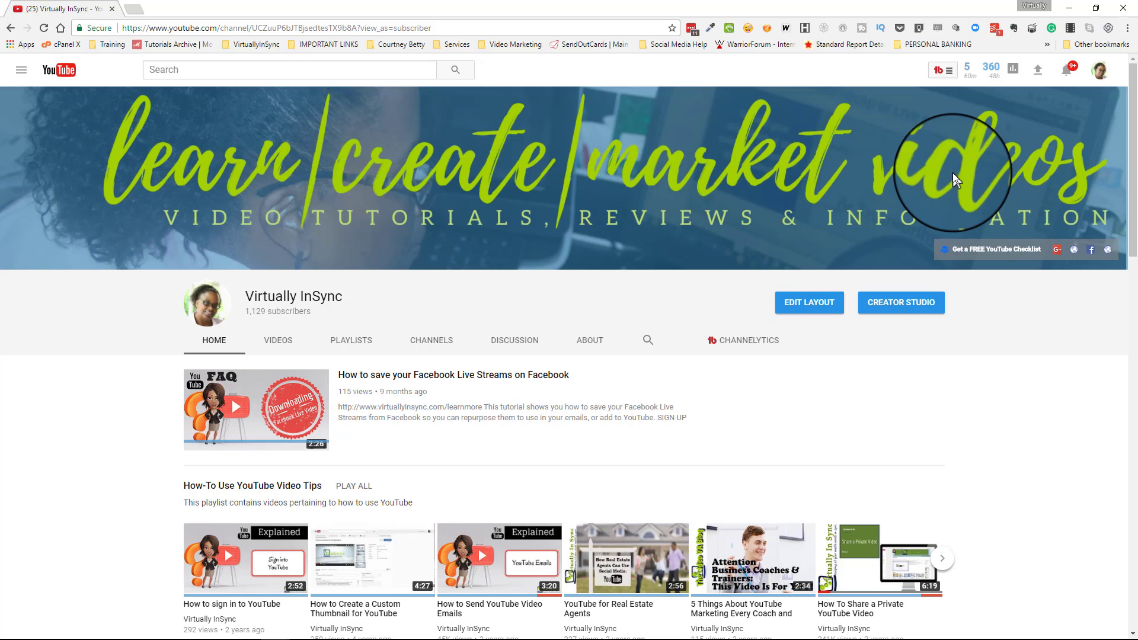
scroll(998, 394, down, 2)
scroll(998, 393, down, 7)
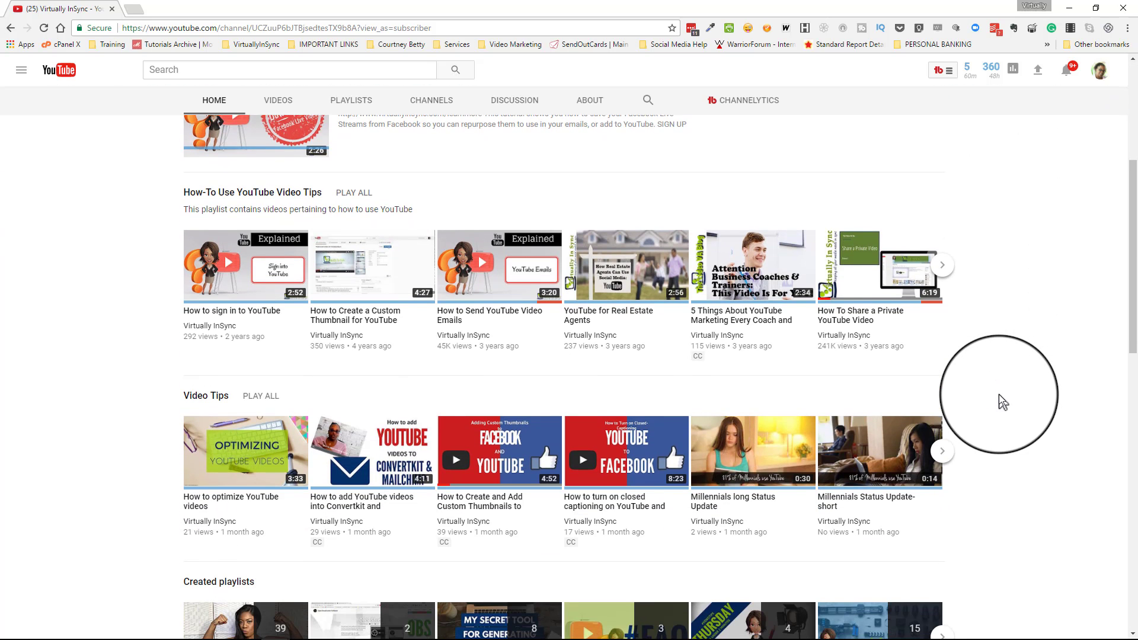
scroll(998, 394, down, 2)
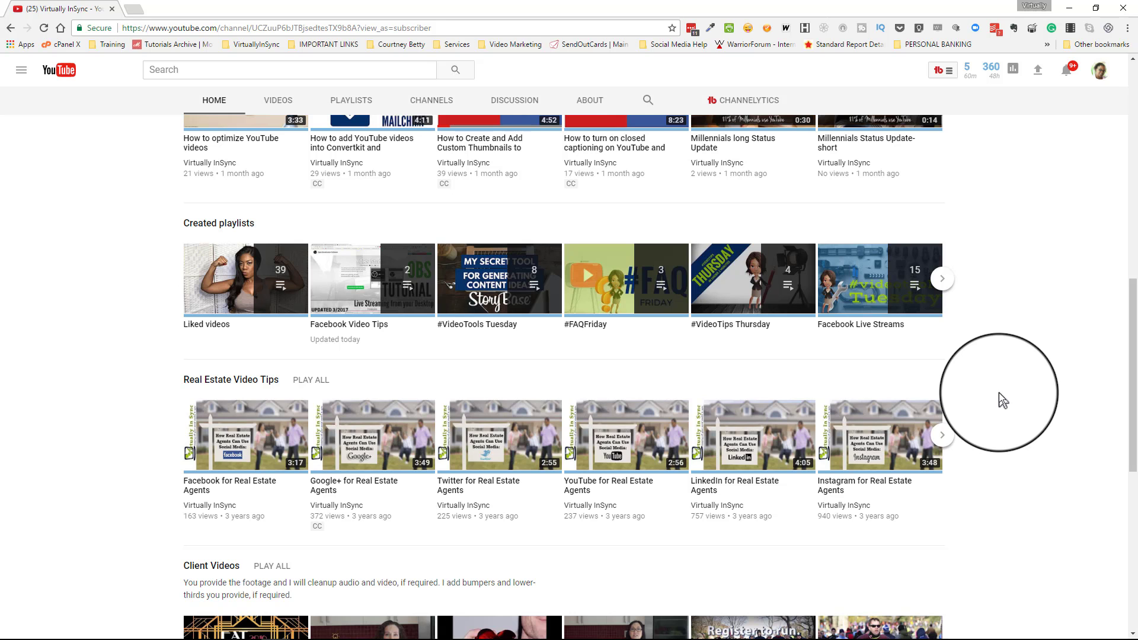
scroll(998, 393, down, 7)
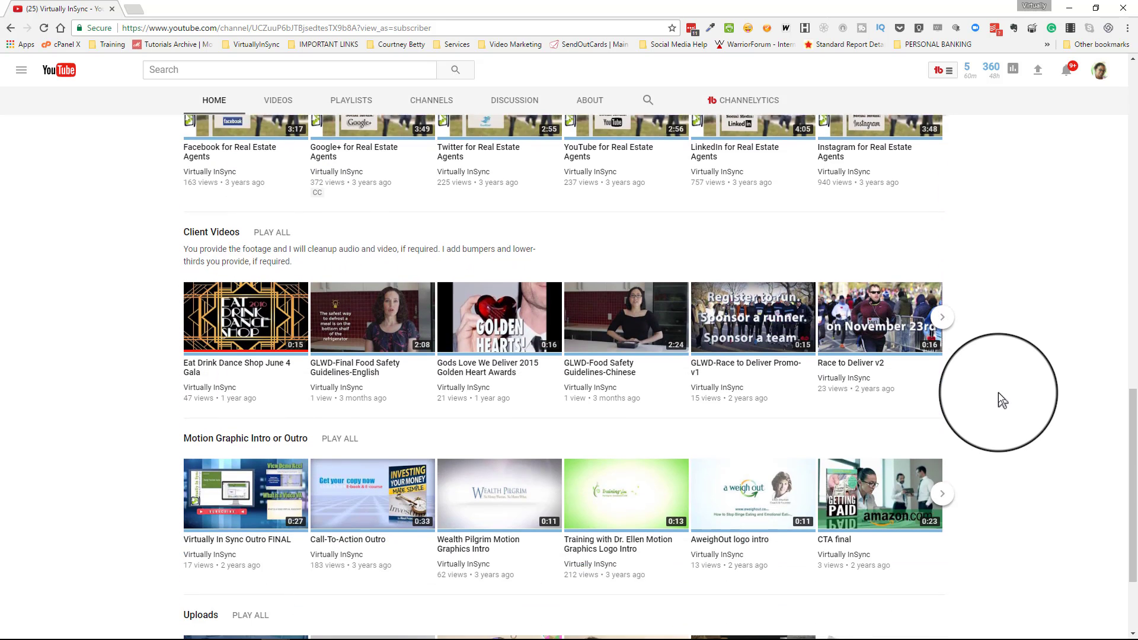
scroll(998, 393, up, 7)
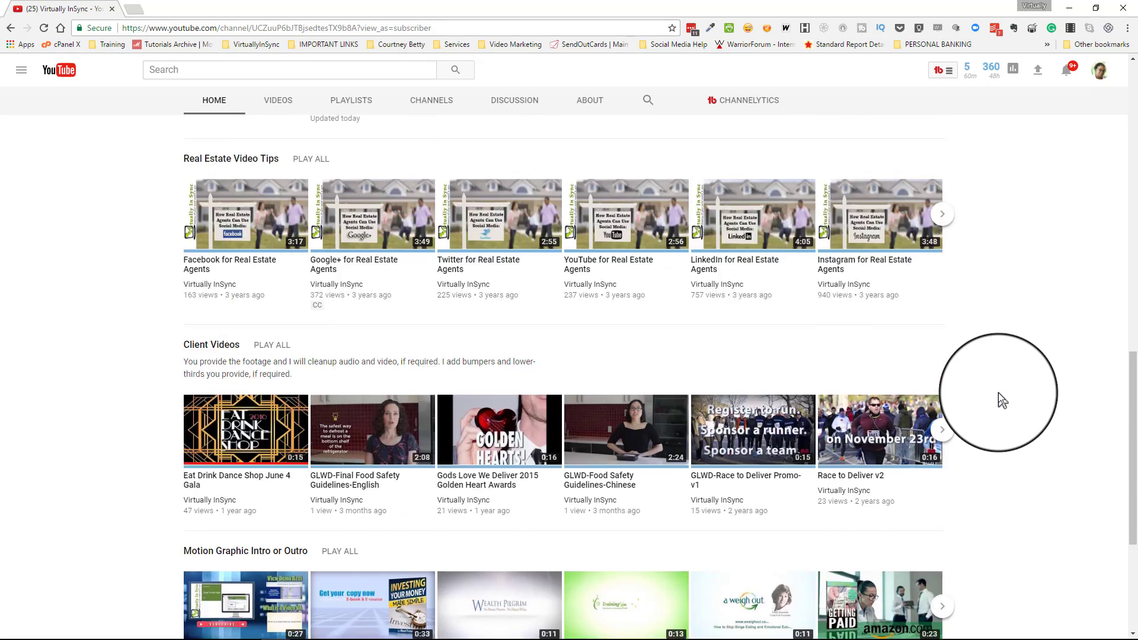
scroll(998, 392, up, 10)
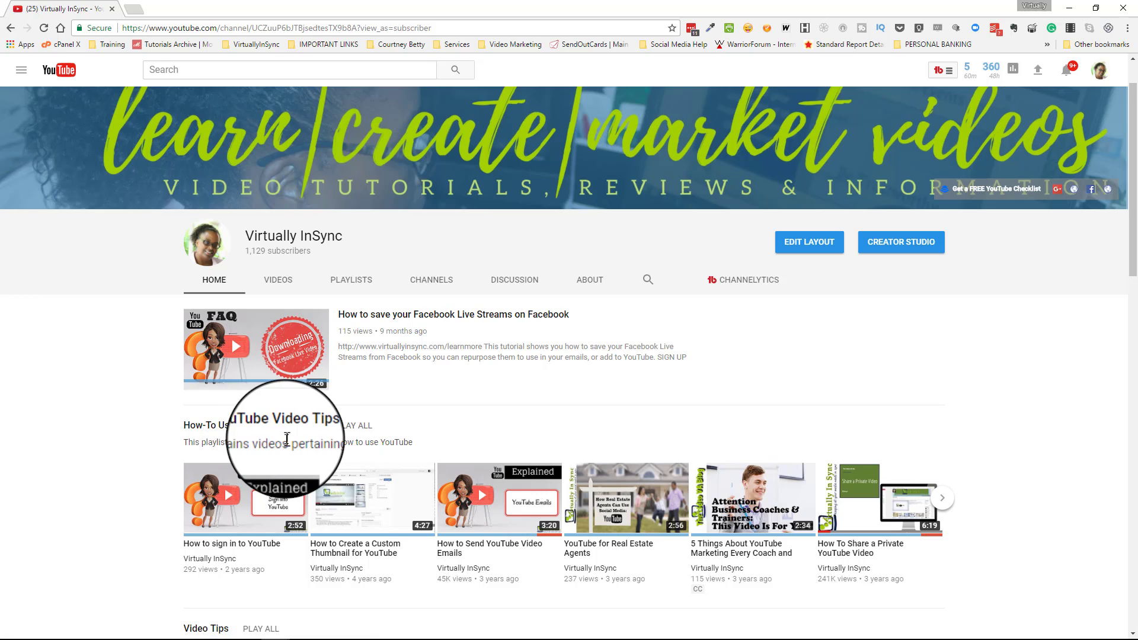
mouse_move(707, 481)
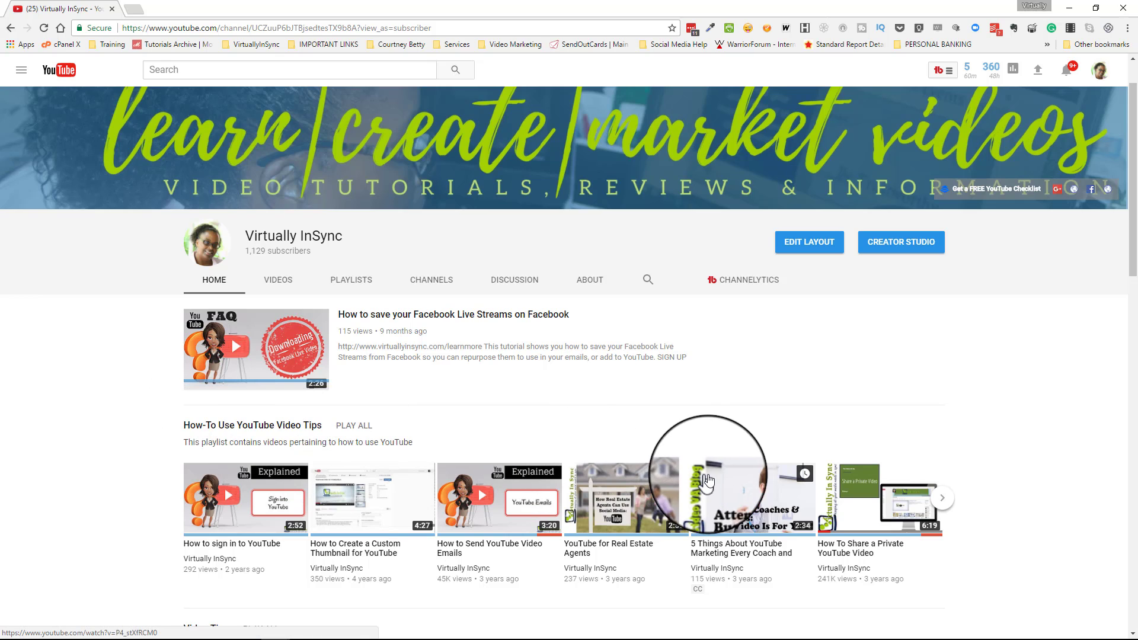
Step: Open Edit Layout, exit the subscriber preview, then reopen the layout editor with both views
click(805, 252)
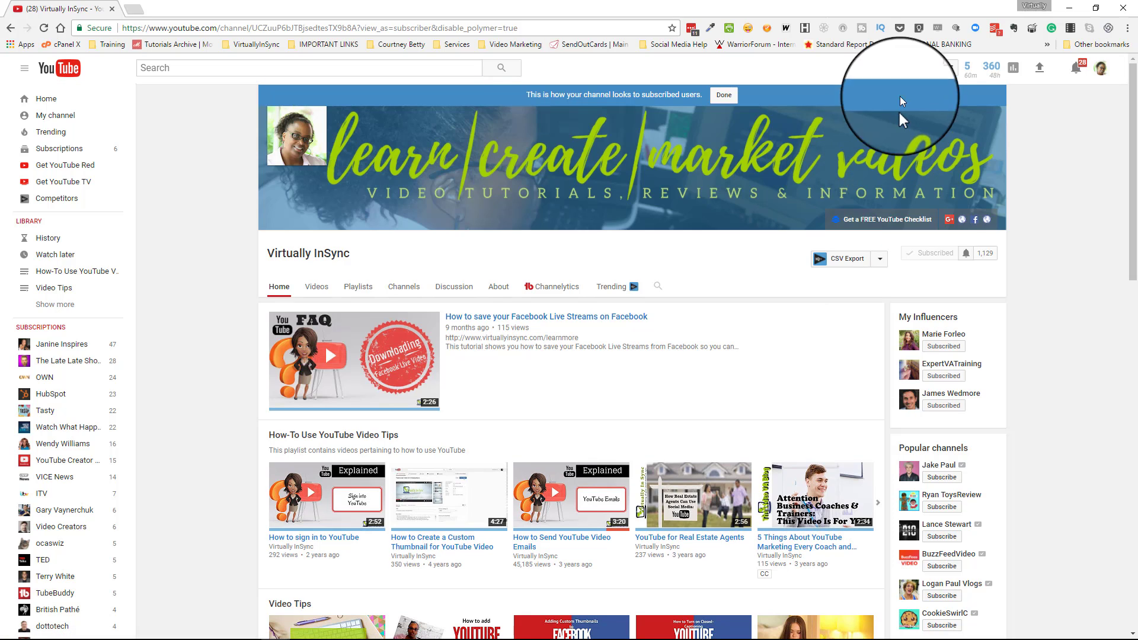
click(717, 96)
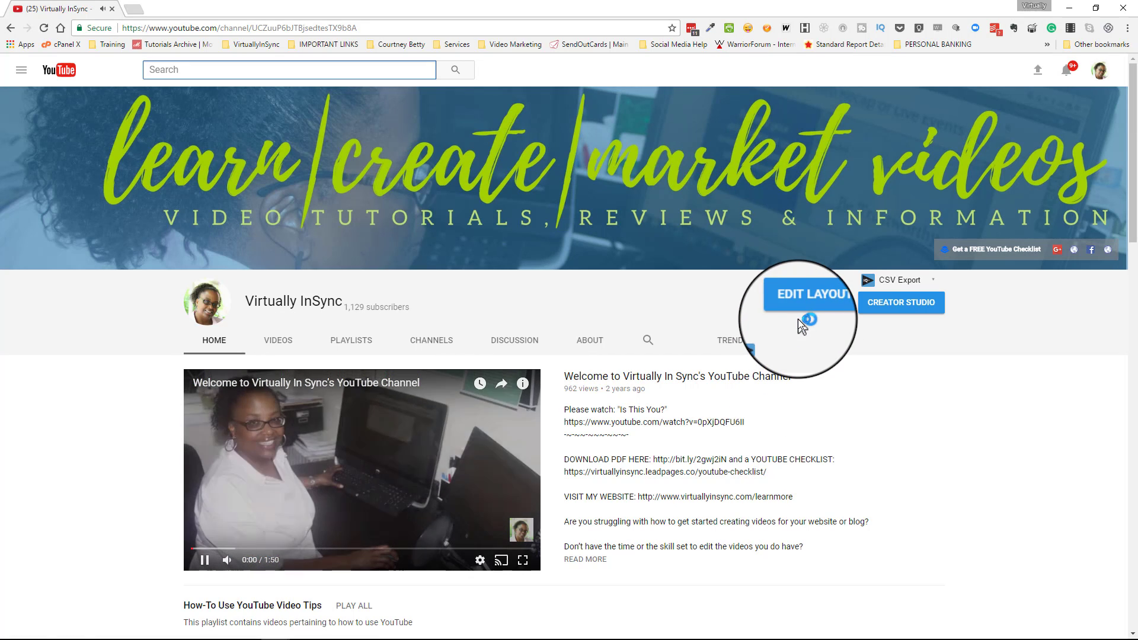
click(802, 310)
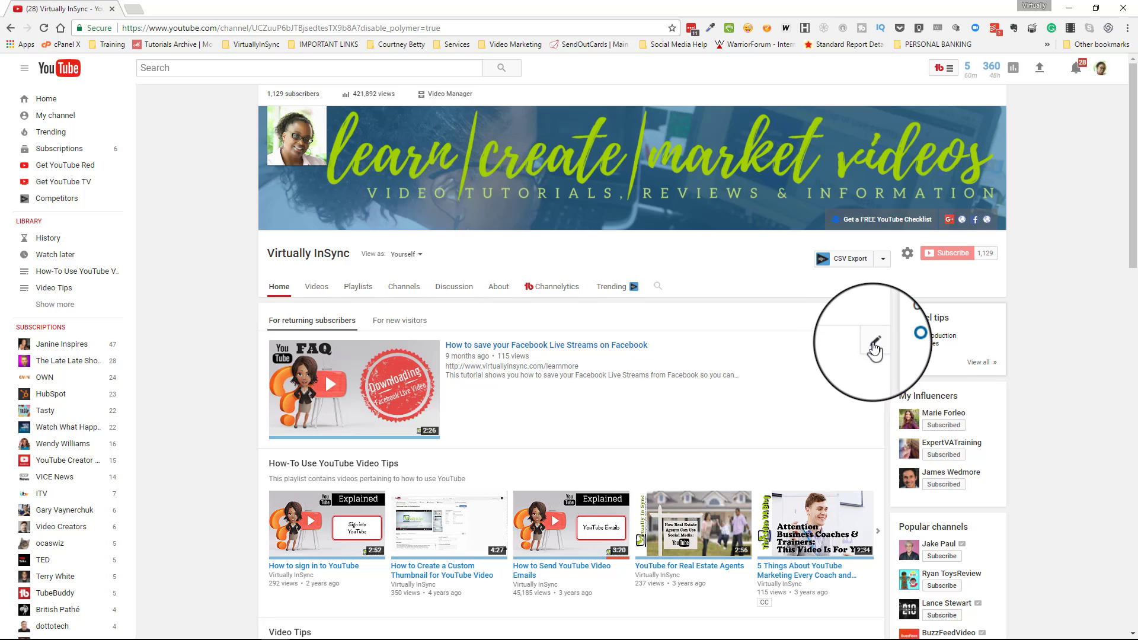
Step: Edit the How-To Use YouTube Video Tips shelf, showing its Single playlist, Horizontal row settings
scroll(810, 403, down, 3)
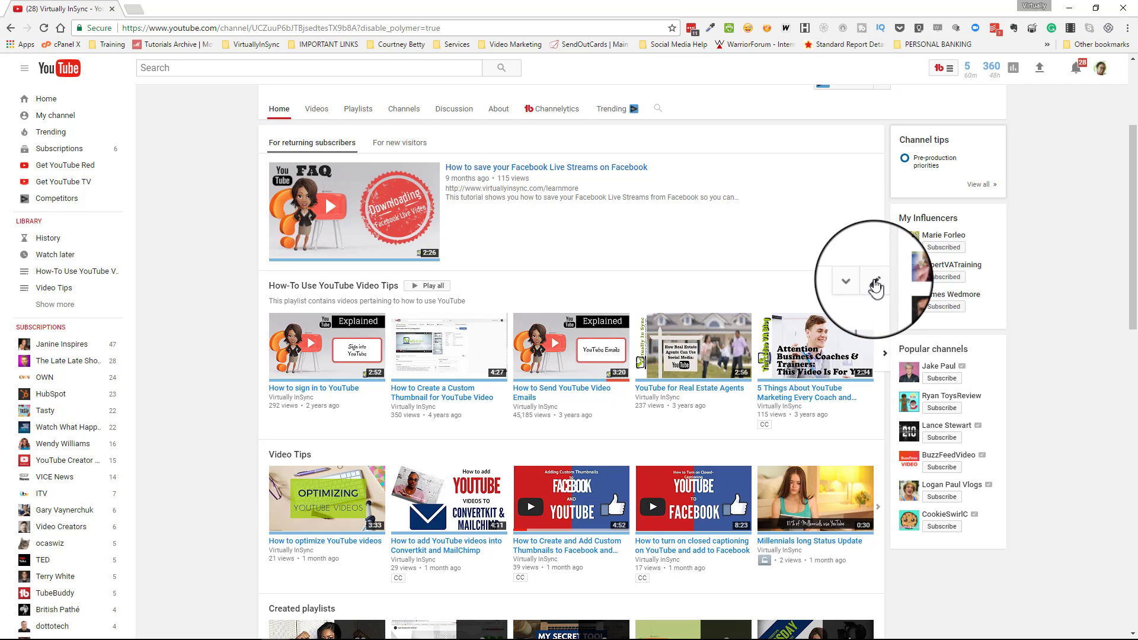
click(876, 286)
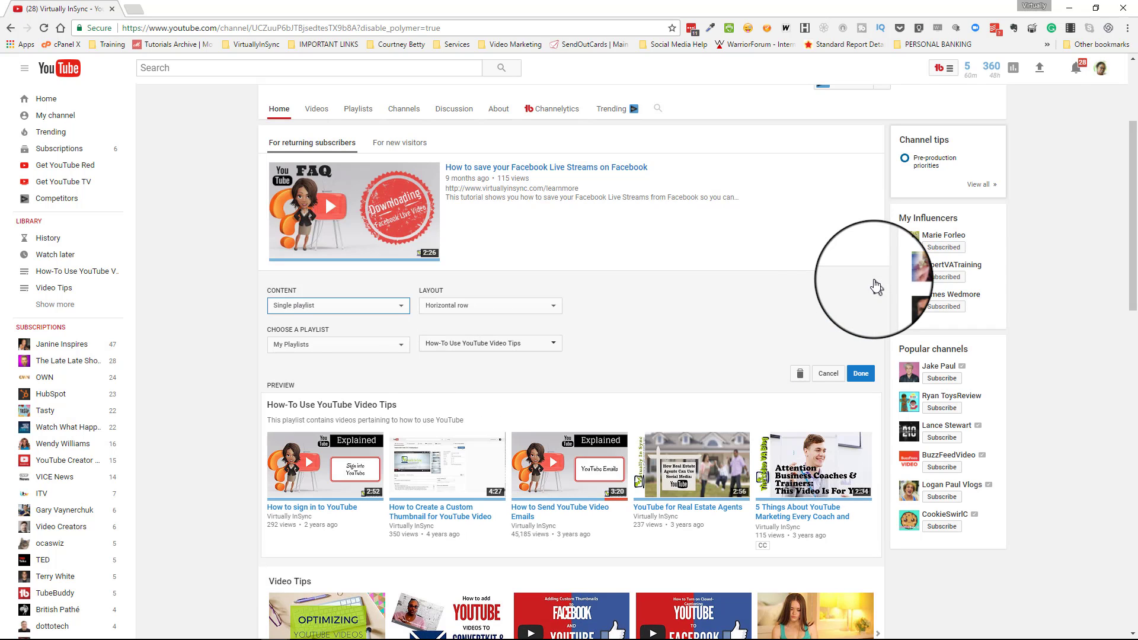
click(393, 305)
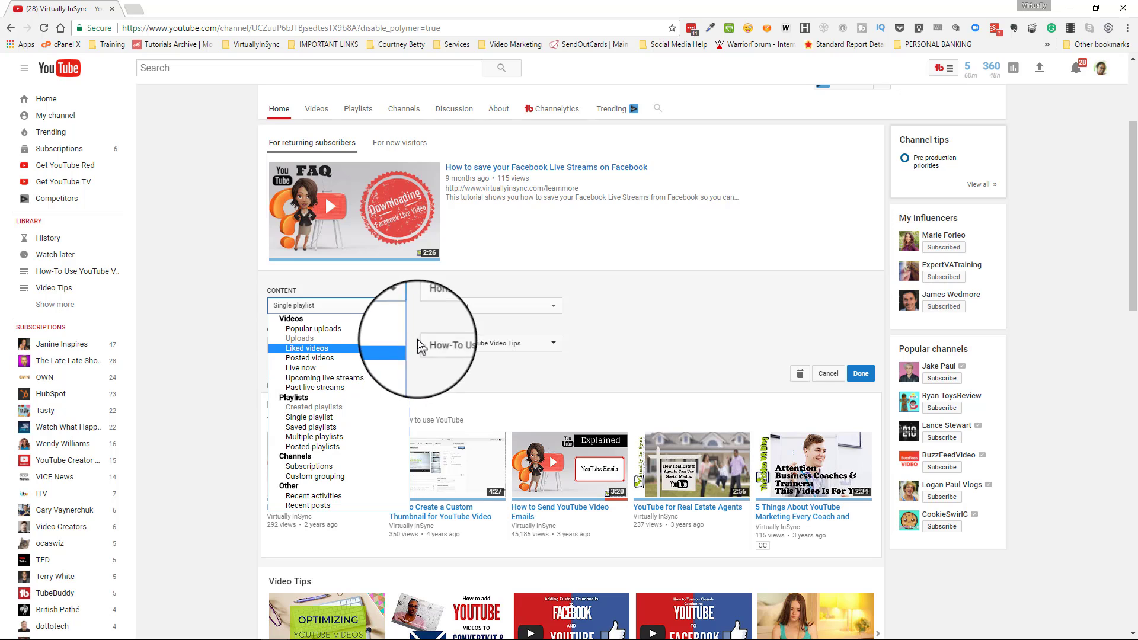
click(491, 304)
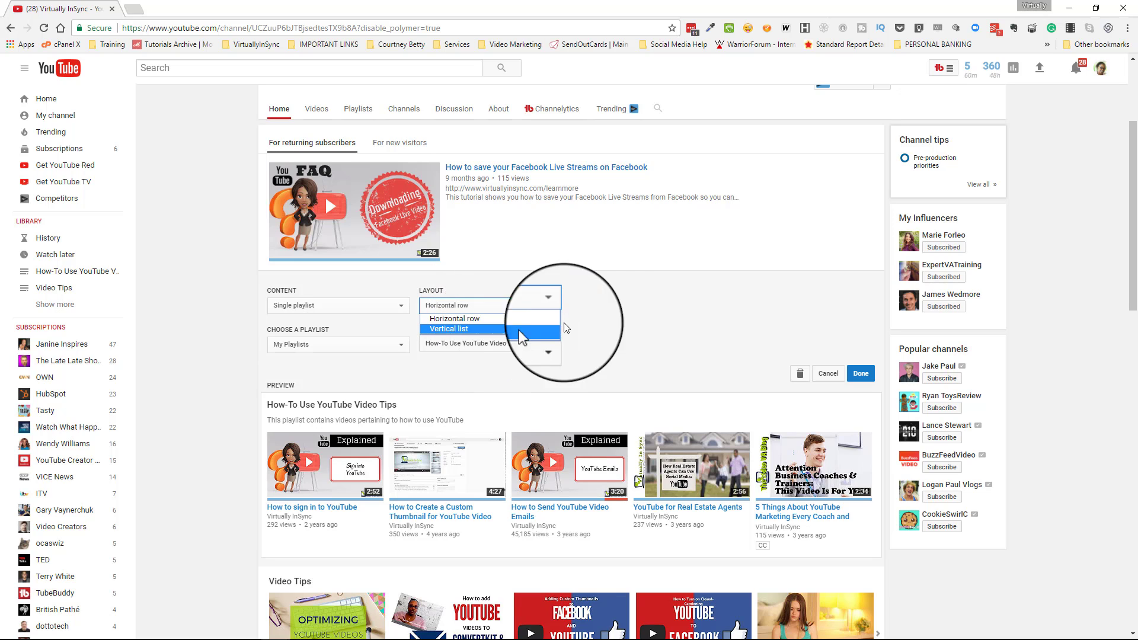
click(610, 323)
click(335, 358)
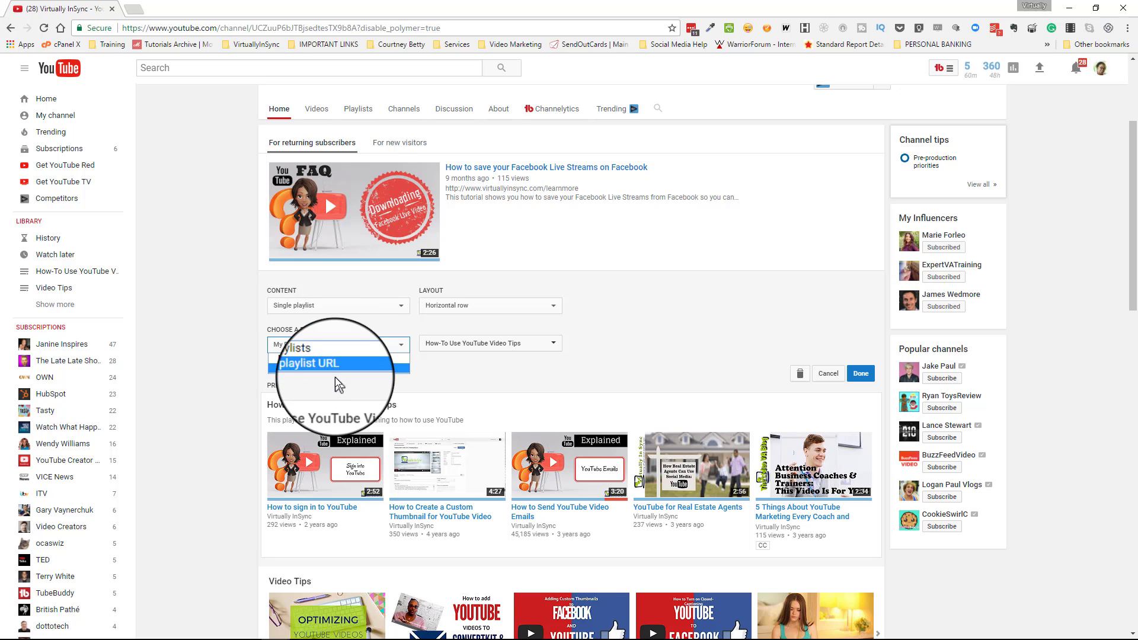
click(336, 358)
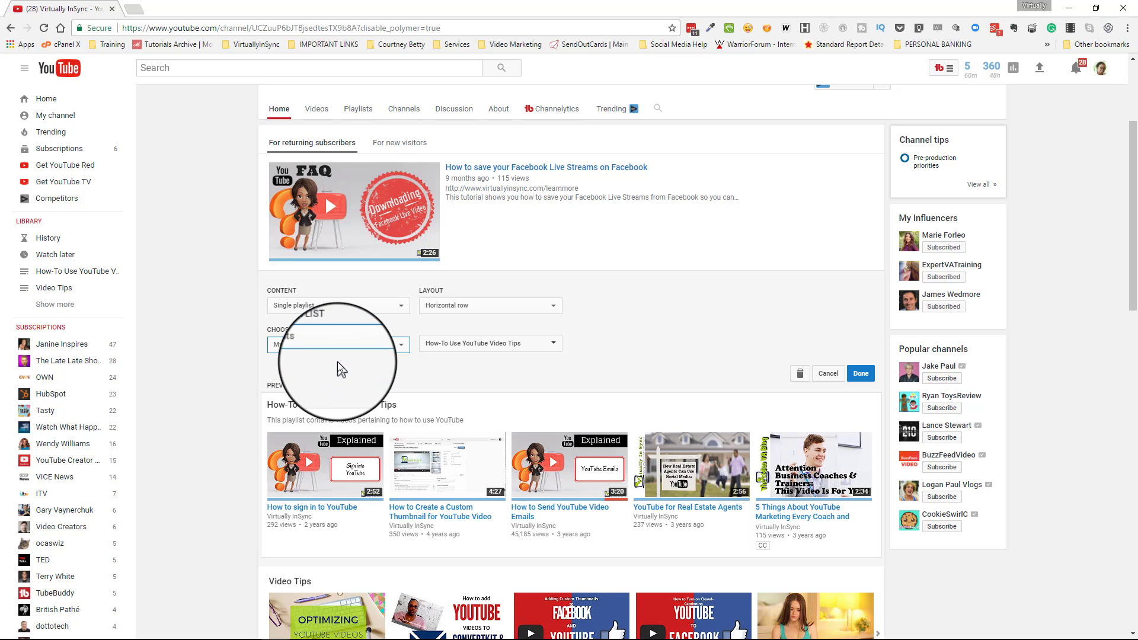
click(467, 347)
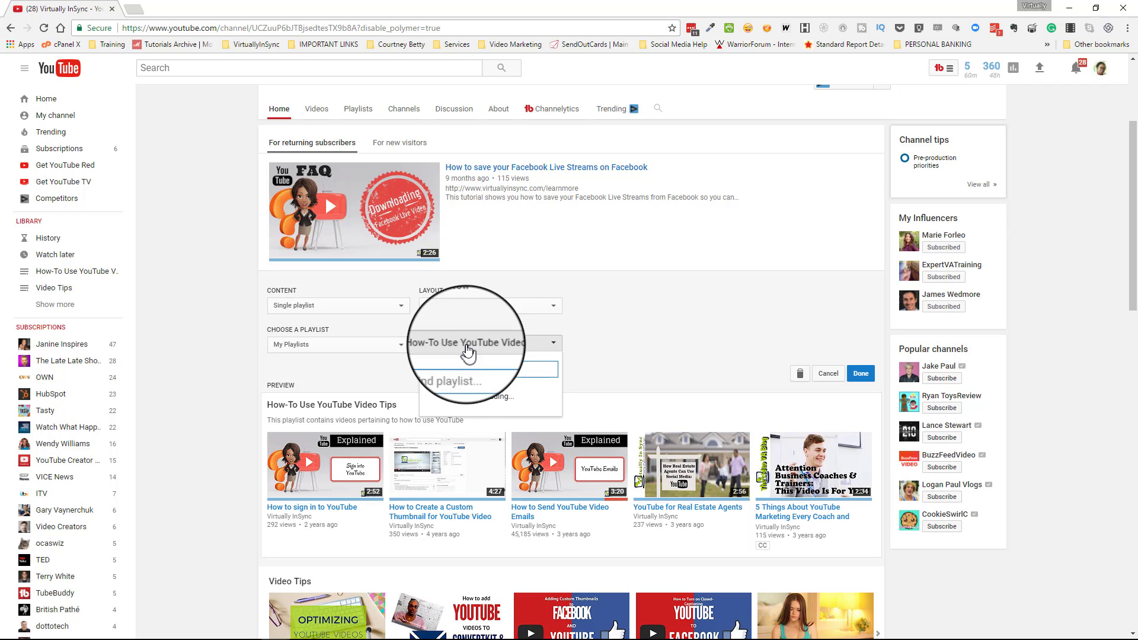
scroll(503, 418, down, 10)
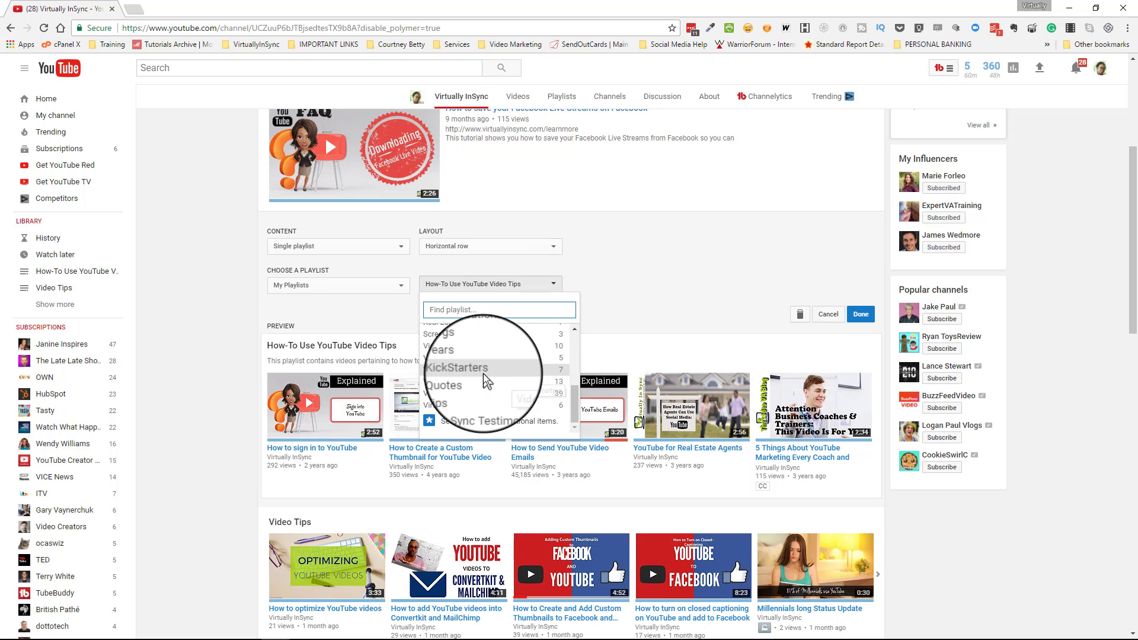
scroll(480, 369, up, 6)
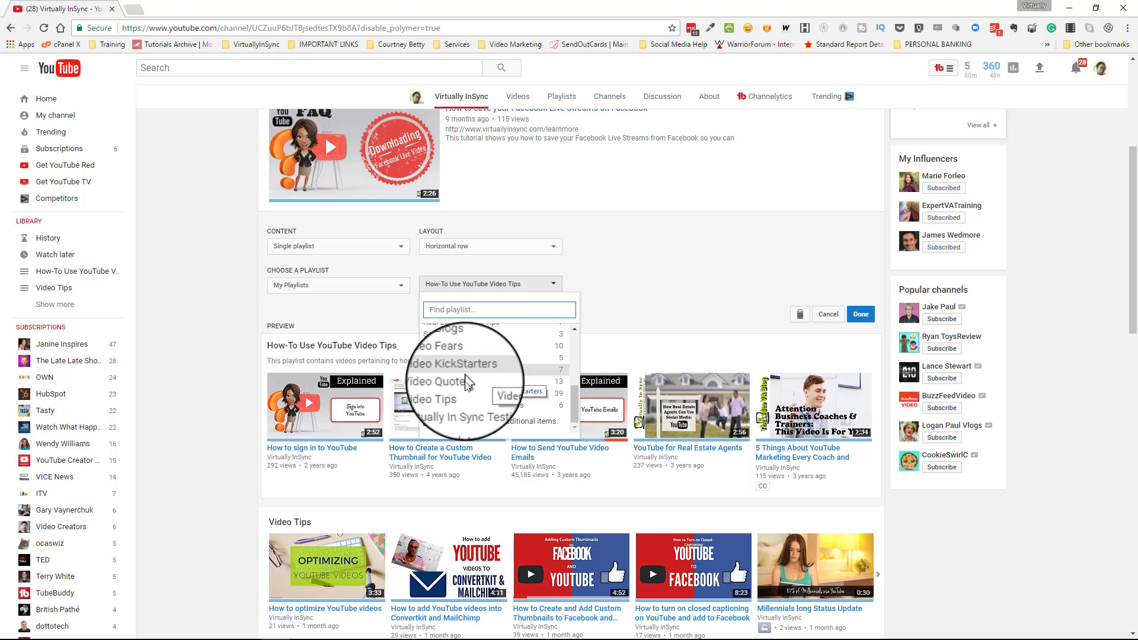
scroll(464, 383, up, 1)
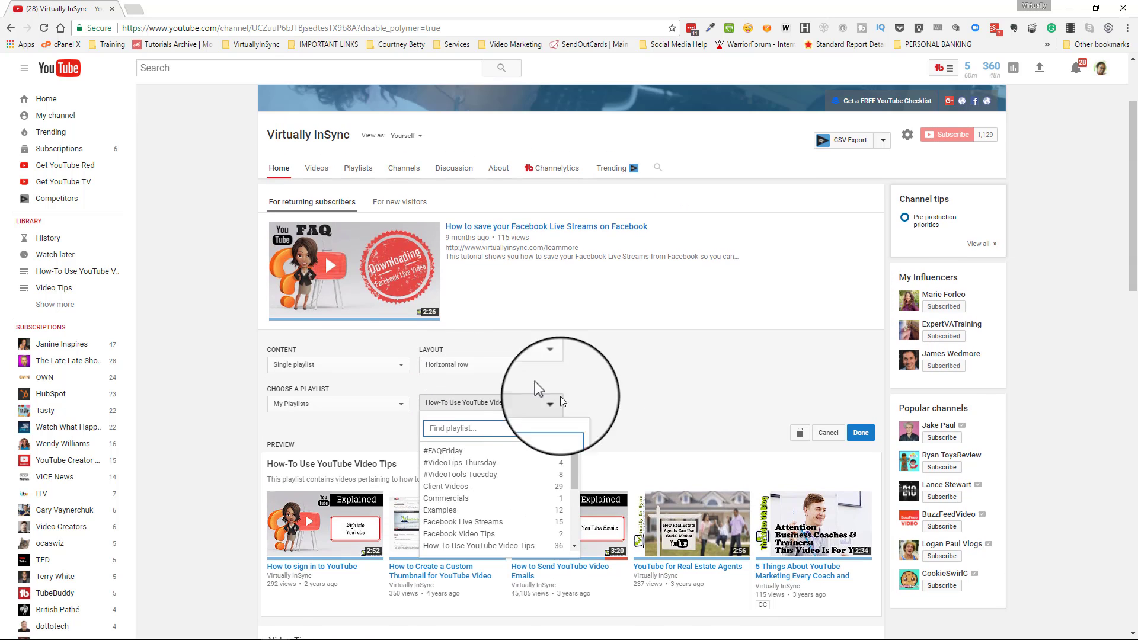
click(628, 403)
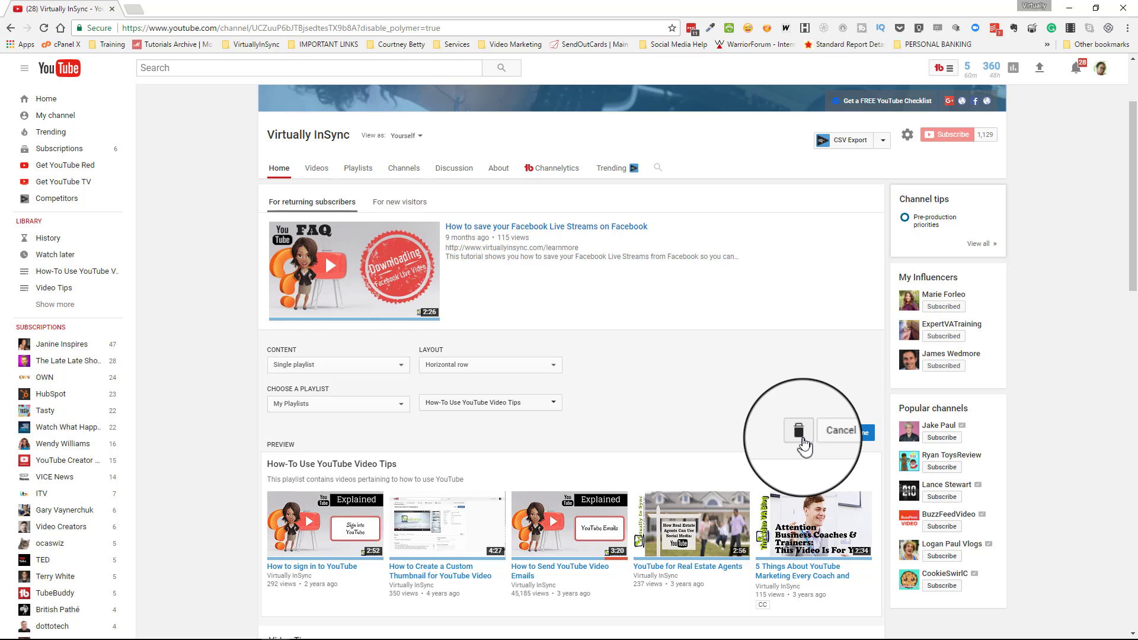
click(818, 436)
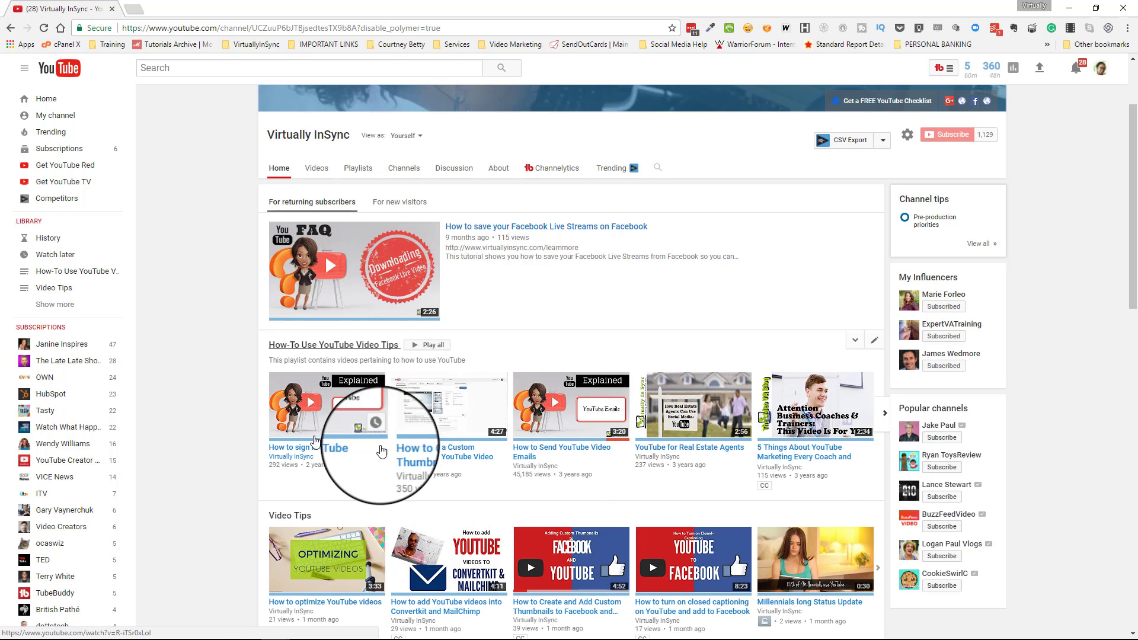
scroll(590, 444, down, 1)
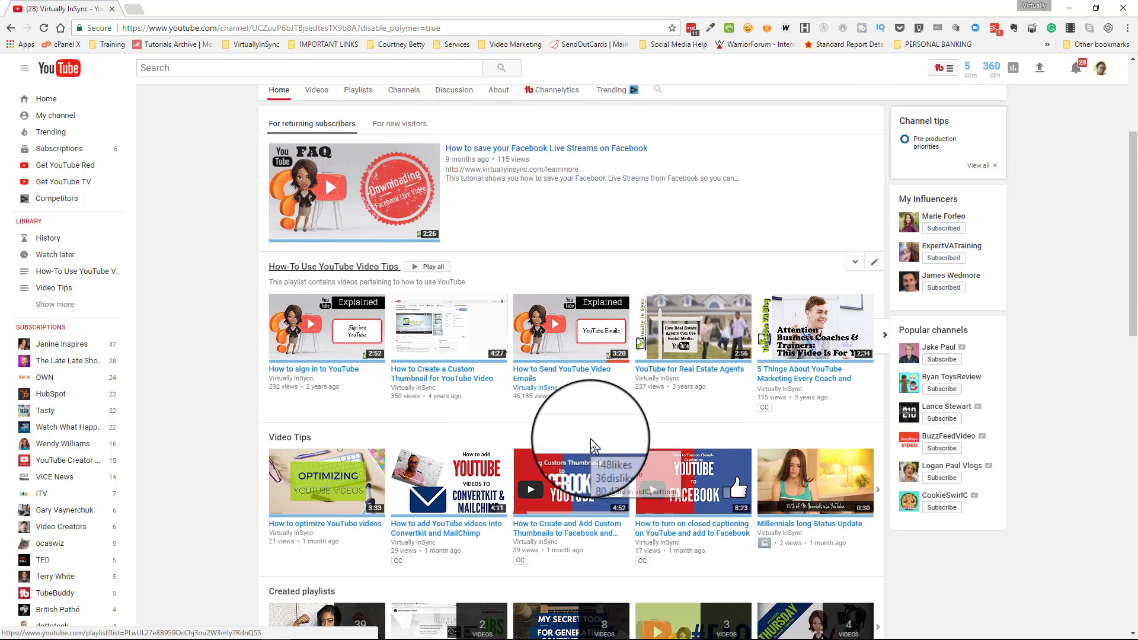
scroll(591, 440, down, 2)
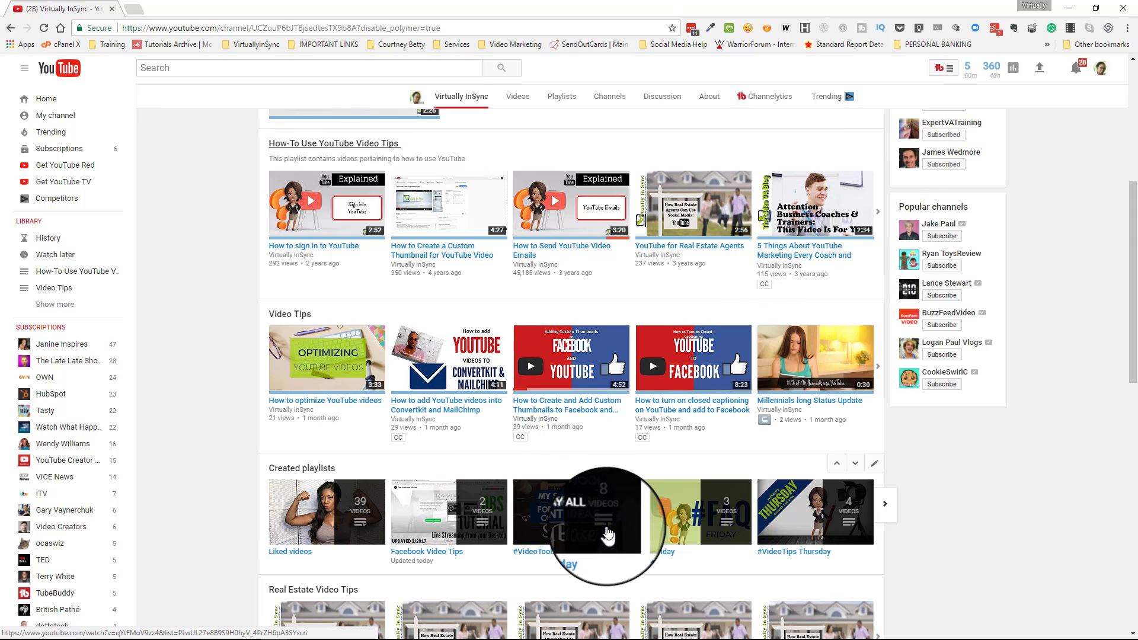
scroll(709, 465, up, 3)
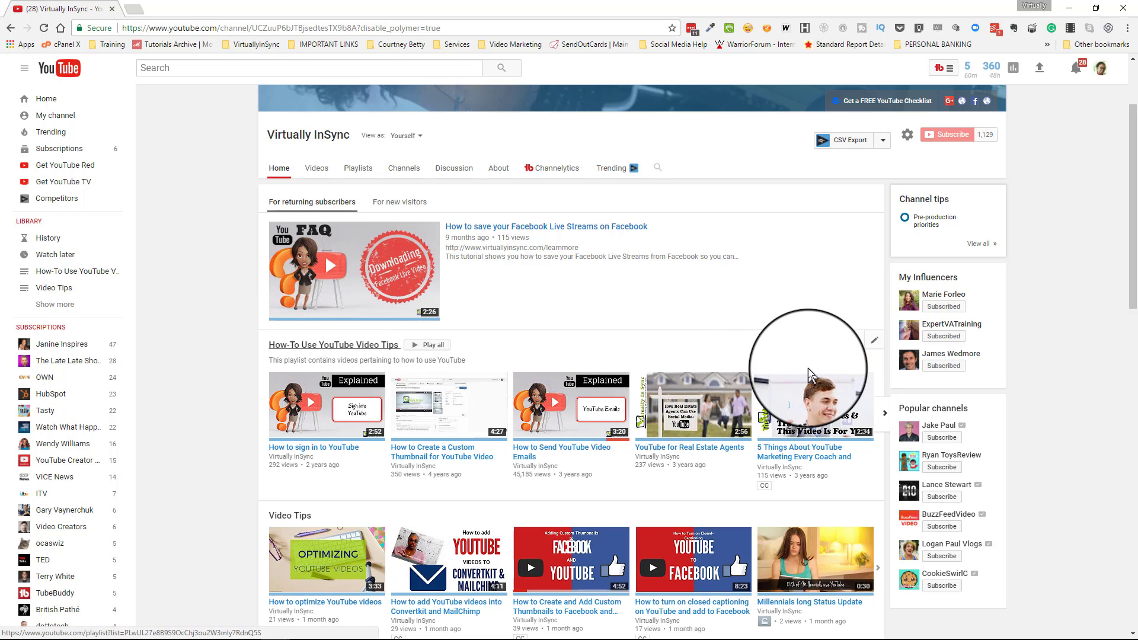
scroll(670, 373, down, 3)
scroll(667, 368, down, 2)
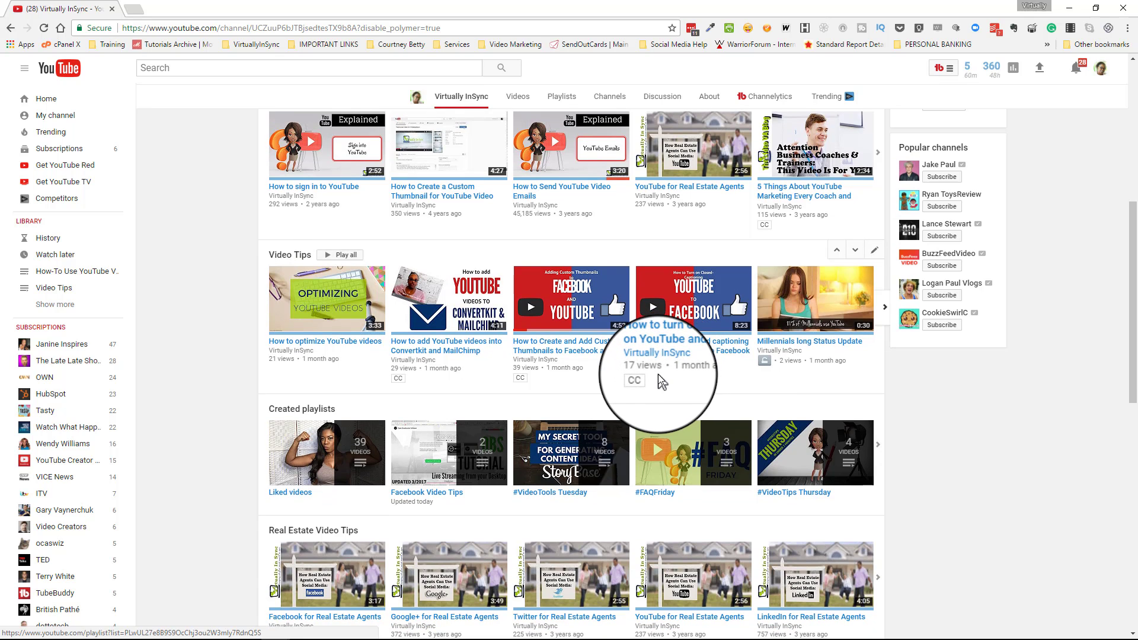
scroll(658, 379, down, 1)
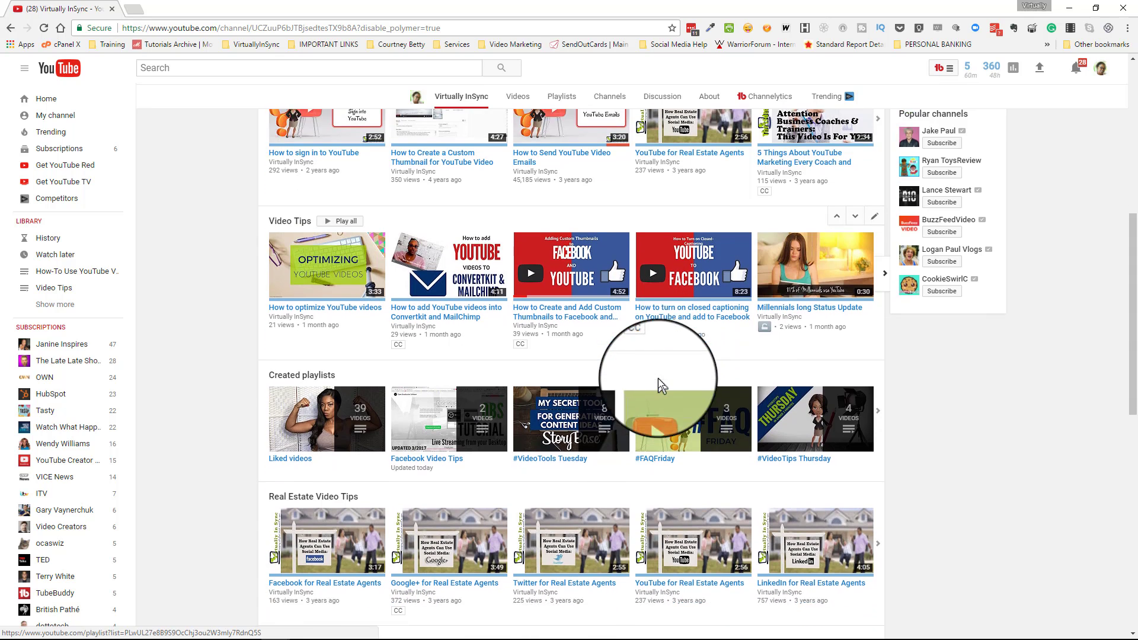
scroll(658, 378, down, 5)
scroll(658, 379, down, 5)
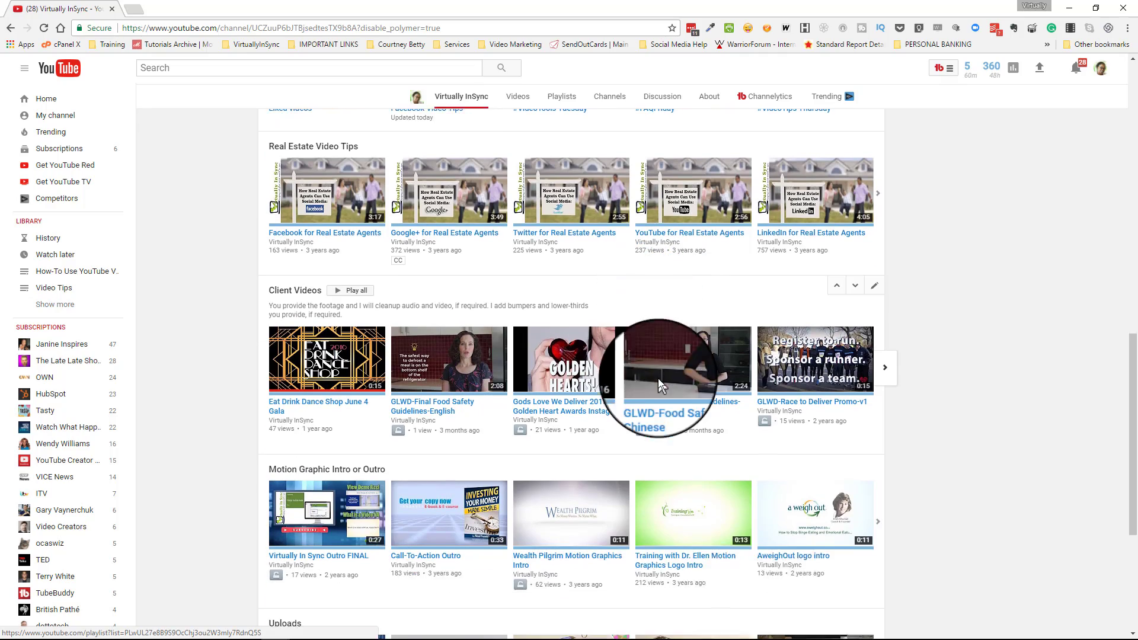
scroll(659, 380, up, 8)
scroll(660, 379, up, 8)
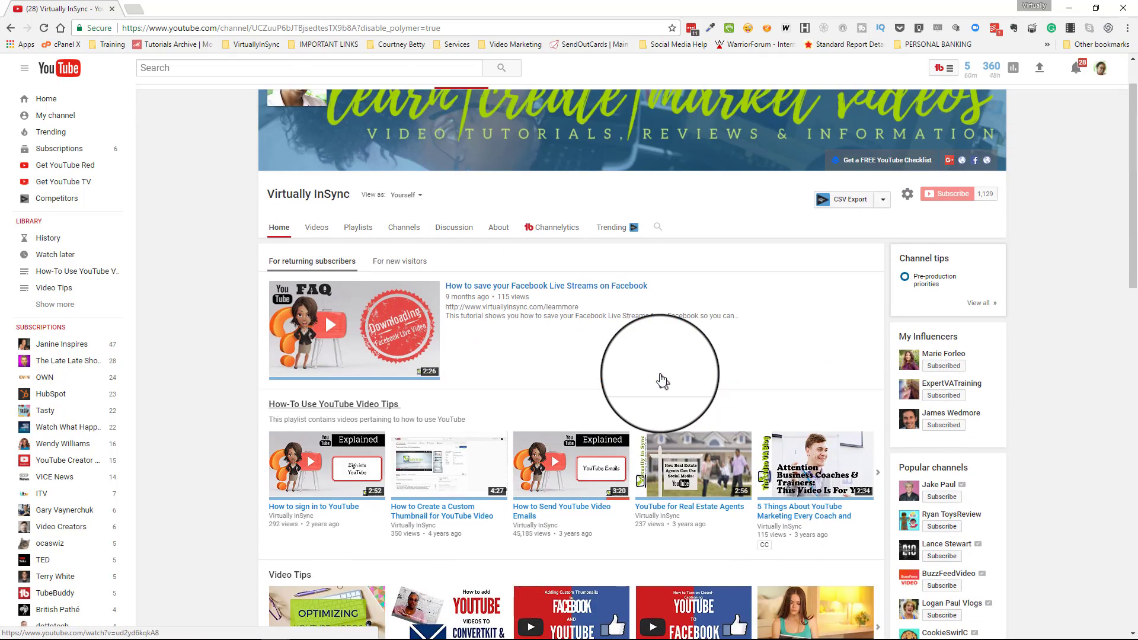
scroll(660, 380, down, 4)
scroll(660, 379, down, 3)
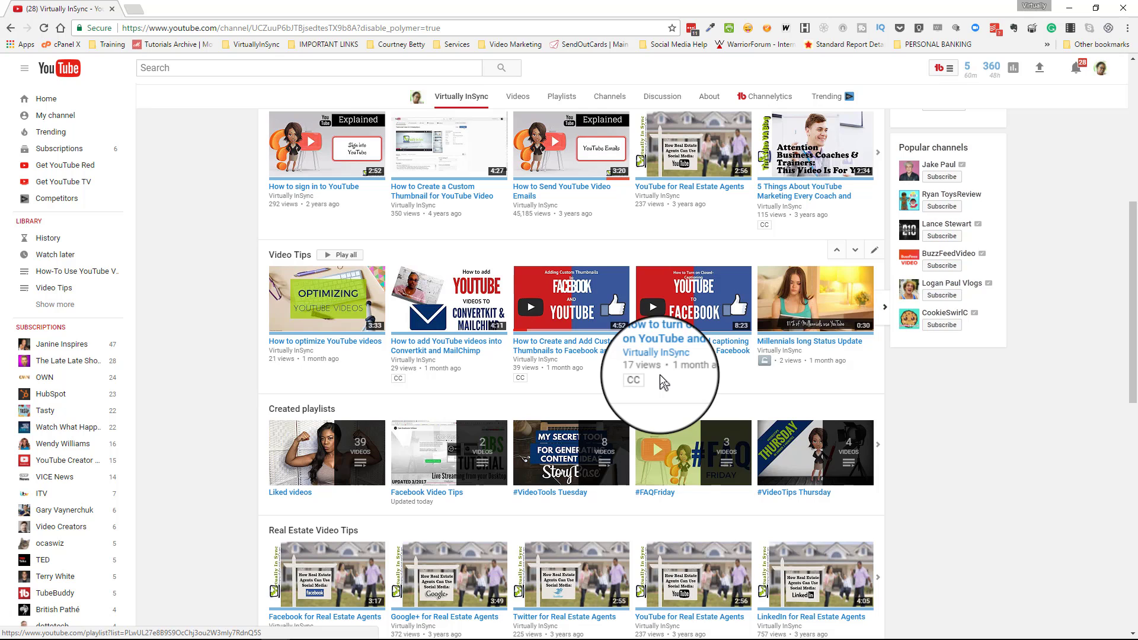
scroll(660, 379, down, 8)
scroll(660, 379, down, 5)
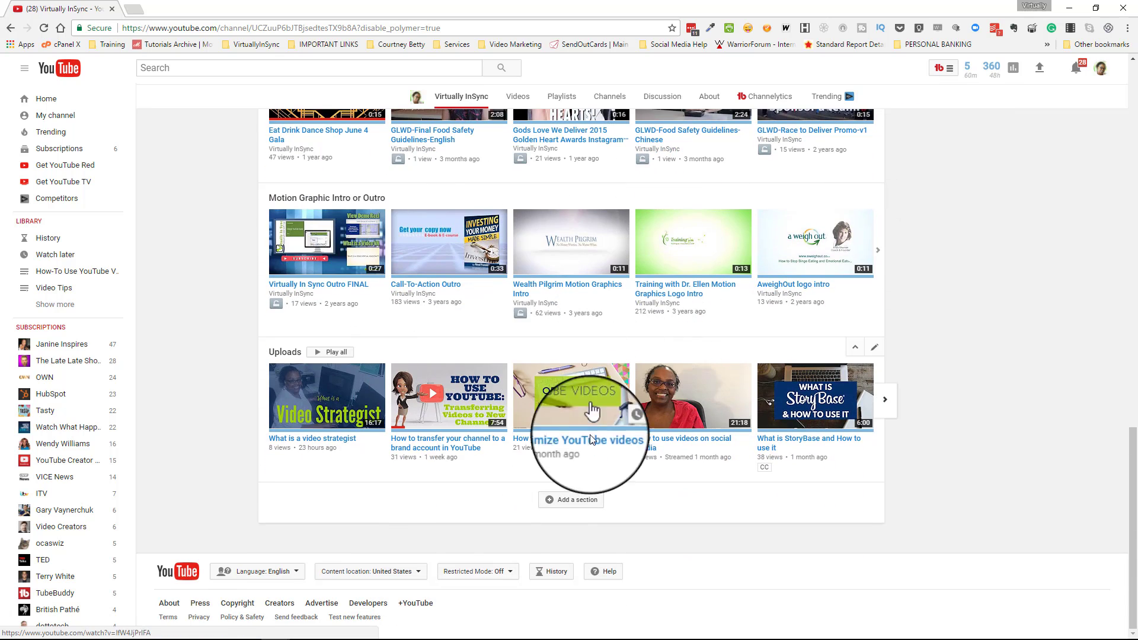
click(564, 507)
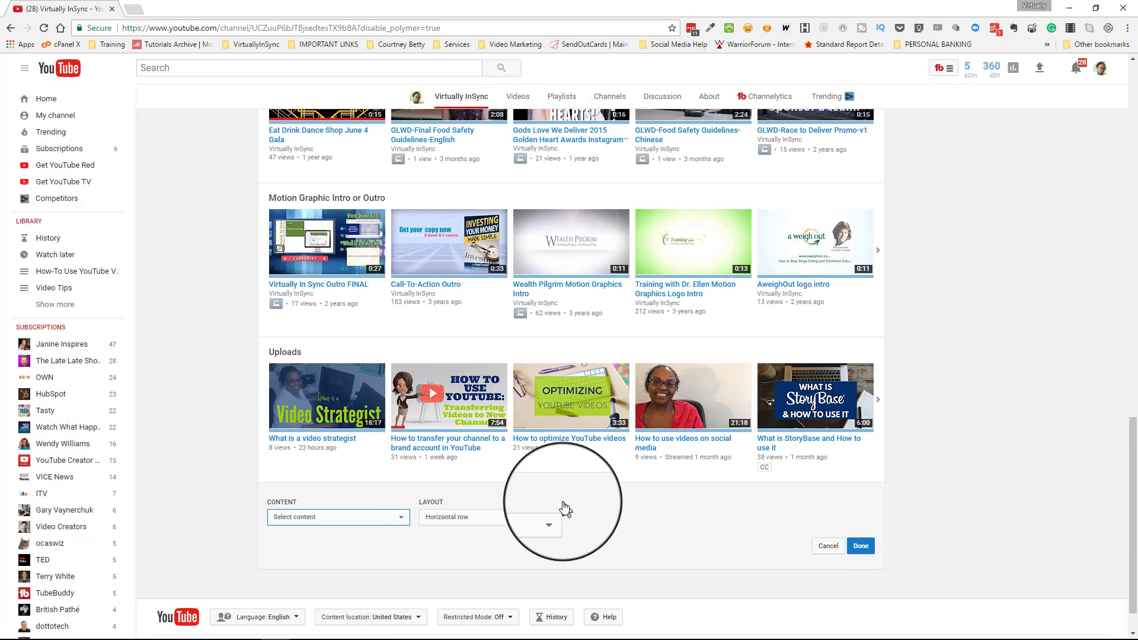
click(338, 518)
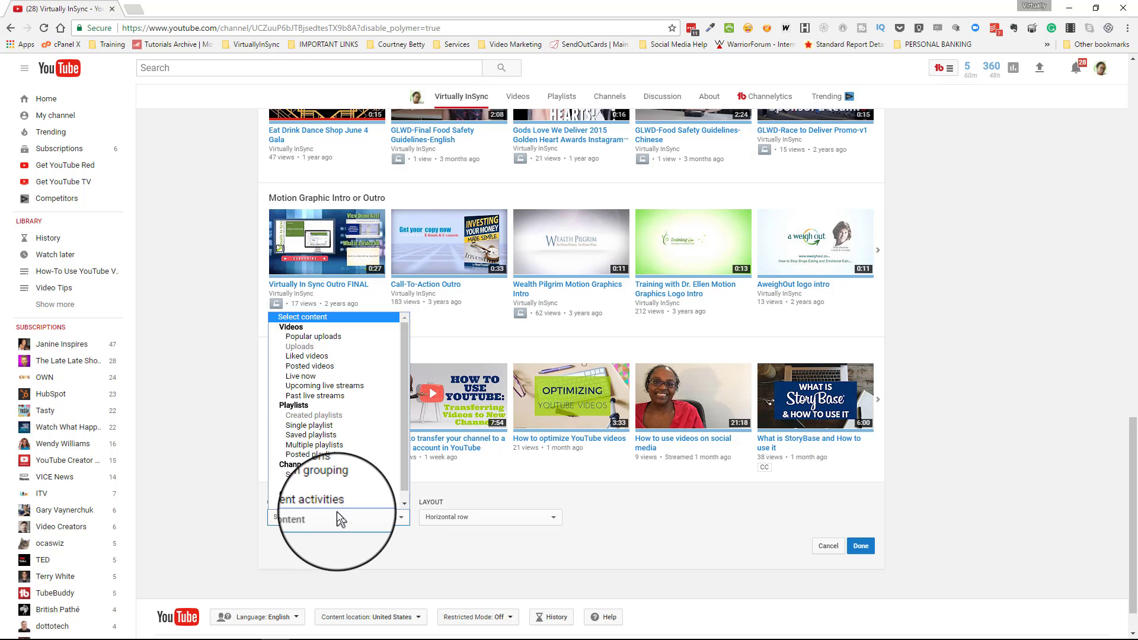
click(400, 542)
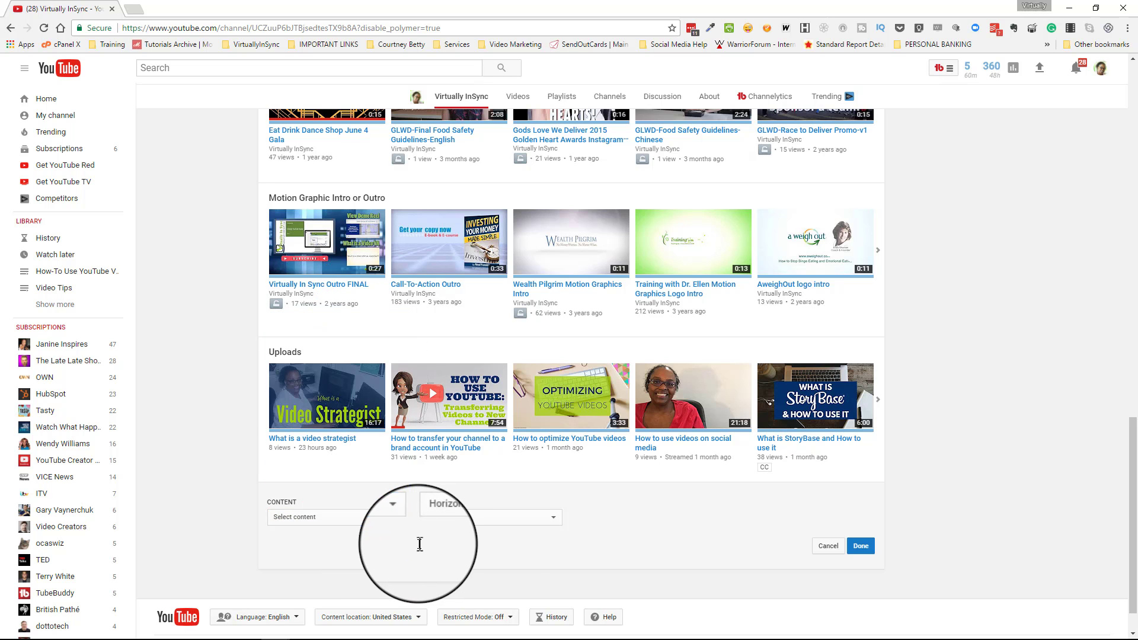
click(828, 549)
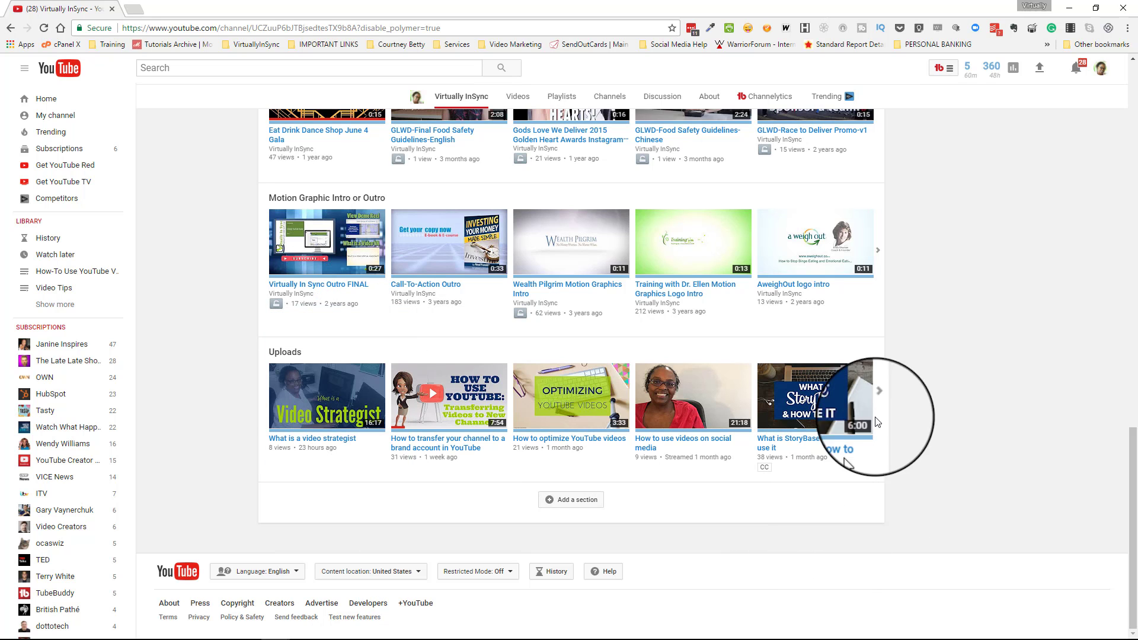
scroll(901, 375, up, 15)
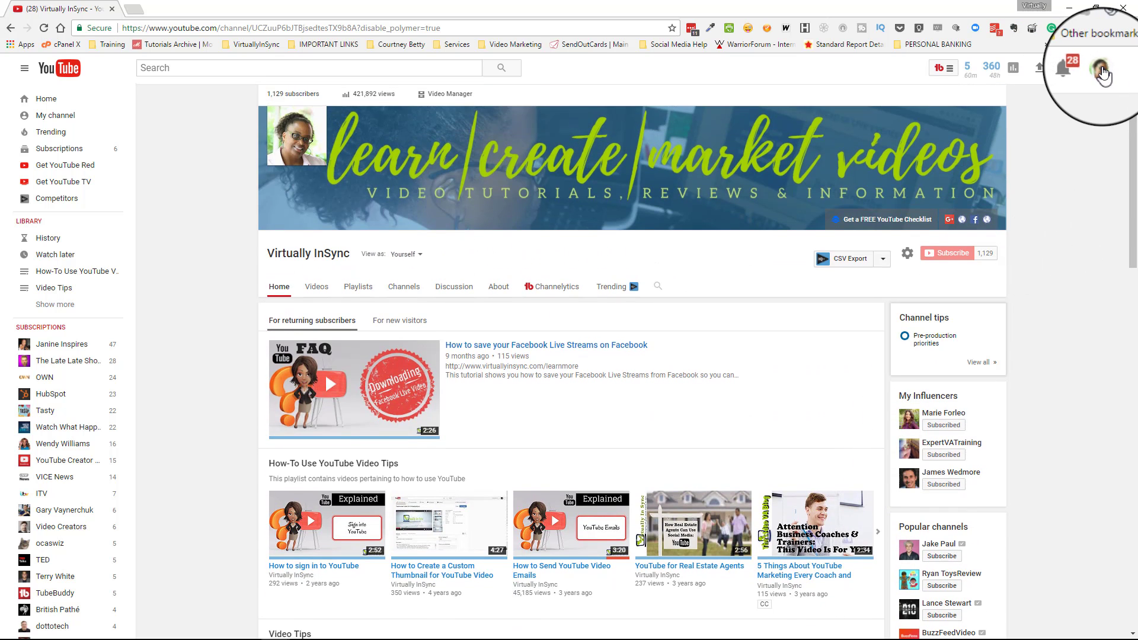
Step: Open Creator Studio for the Virtually InSync channel from the account menu
click(1102, 68)
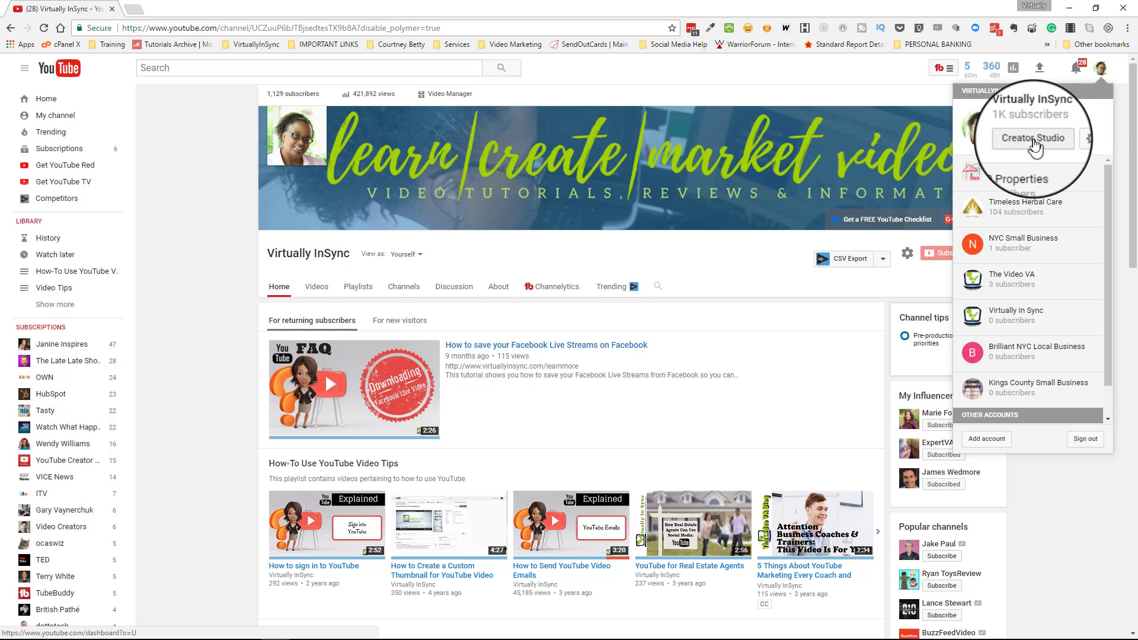
click(1034, 143)
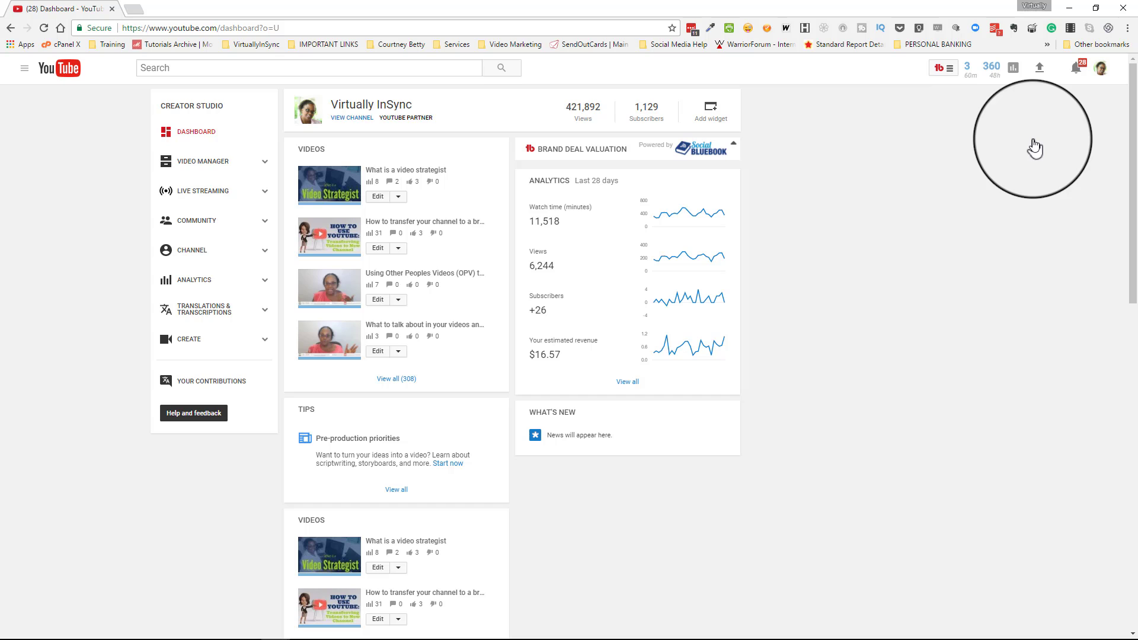
Step: Open Video Manager to list the channel's 308 uploaded videos
click(202, 168)
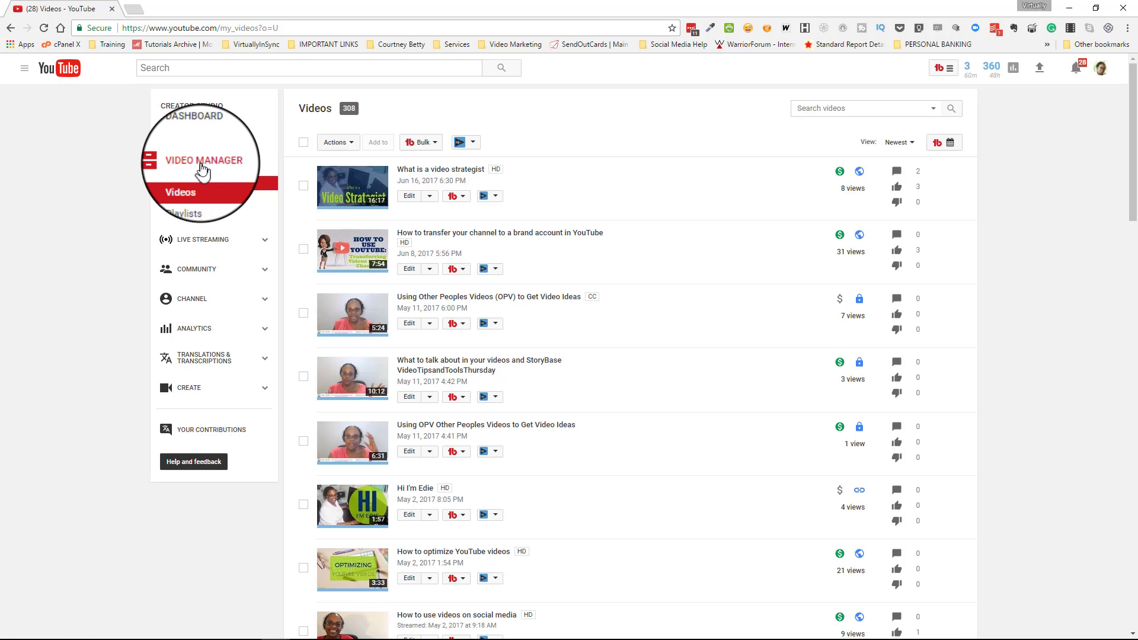
Step: Show the channel's 32 playlists under Video Manager and scroll through them
click(199, 203)
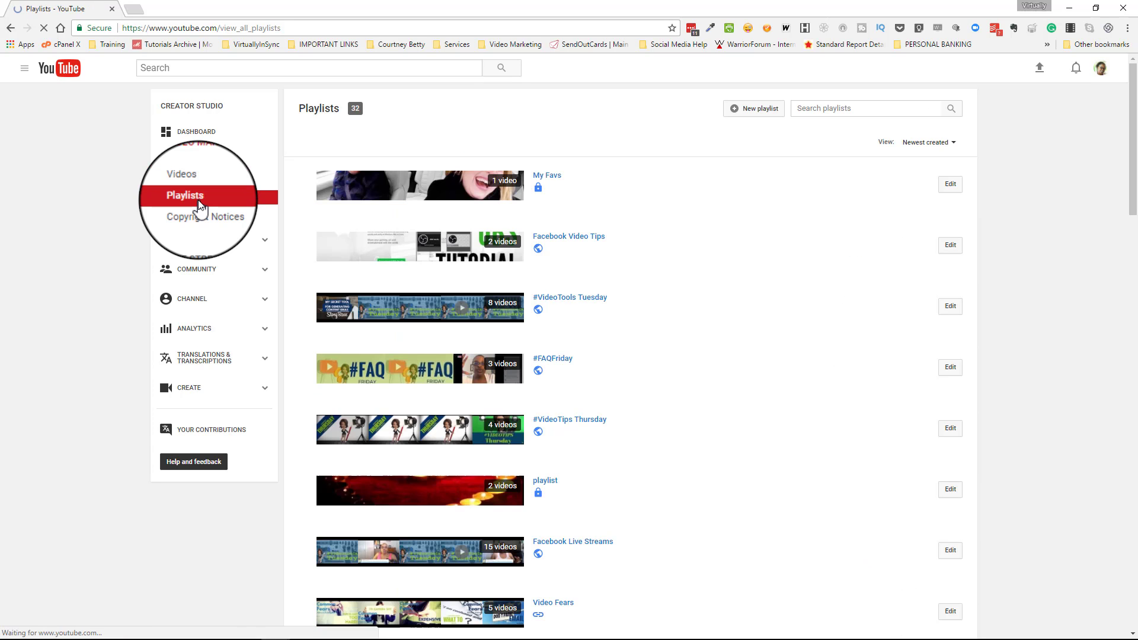
scroll(706, 236, down, 10)
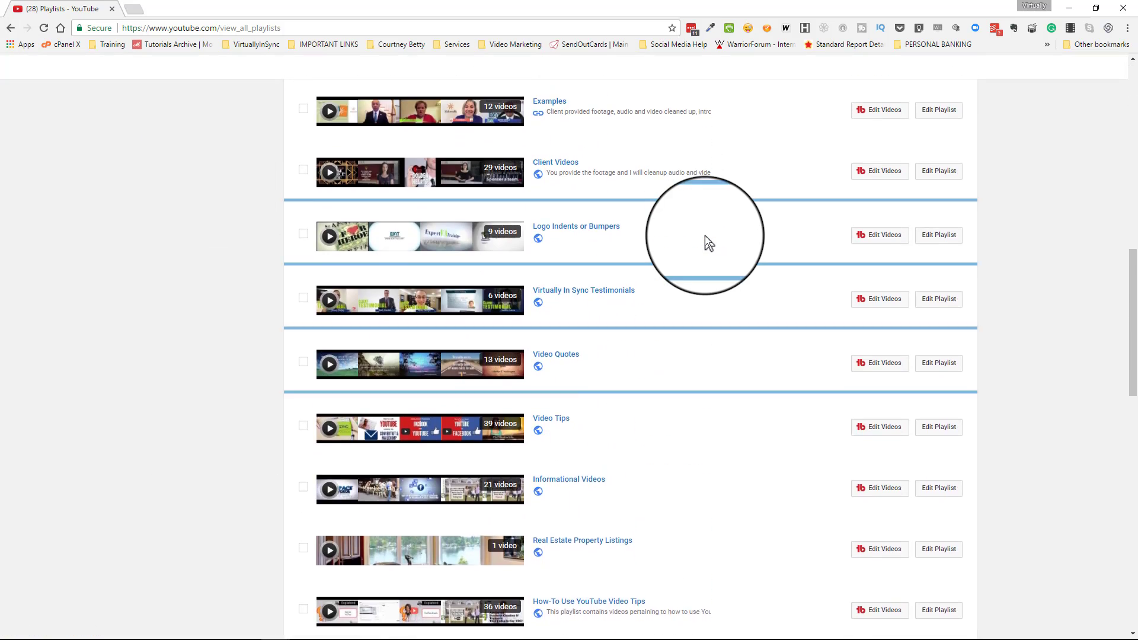
scroll(705, 236, down, 6)
scroll(705, 236, up, 7)
scroll(705, 236, up, 7)
scroll(706, 240, up, 5)
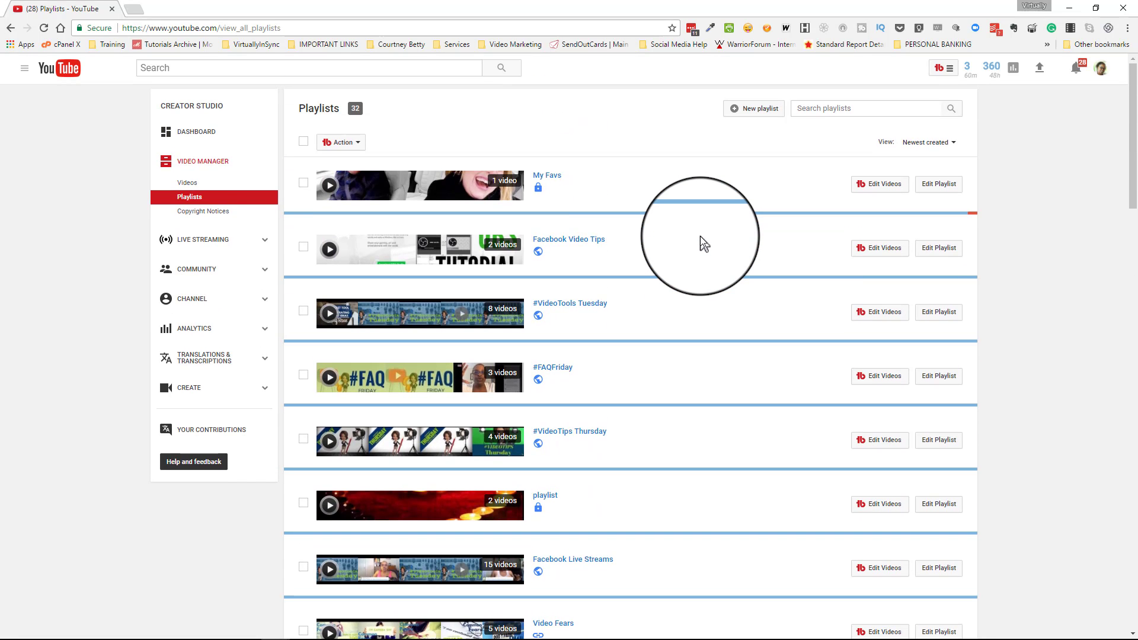
mouse_move(537, 190)
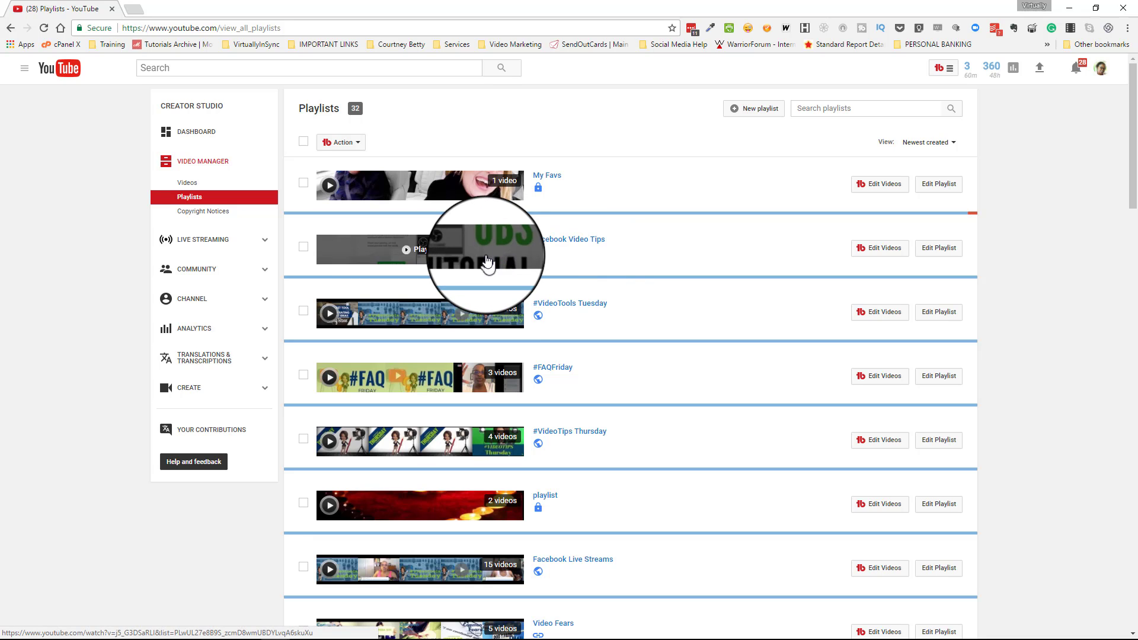
Step: Open Facebook Video Tips with Edit Playlist and switch to its full editing view
click(949, 254)
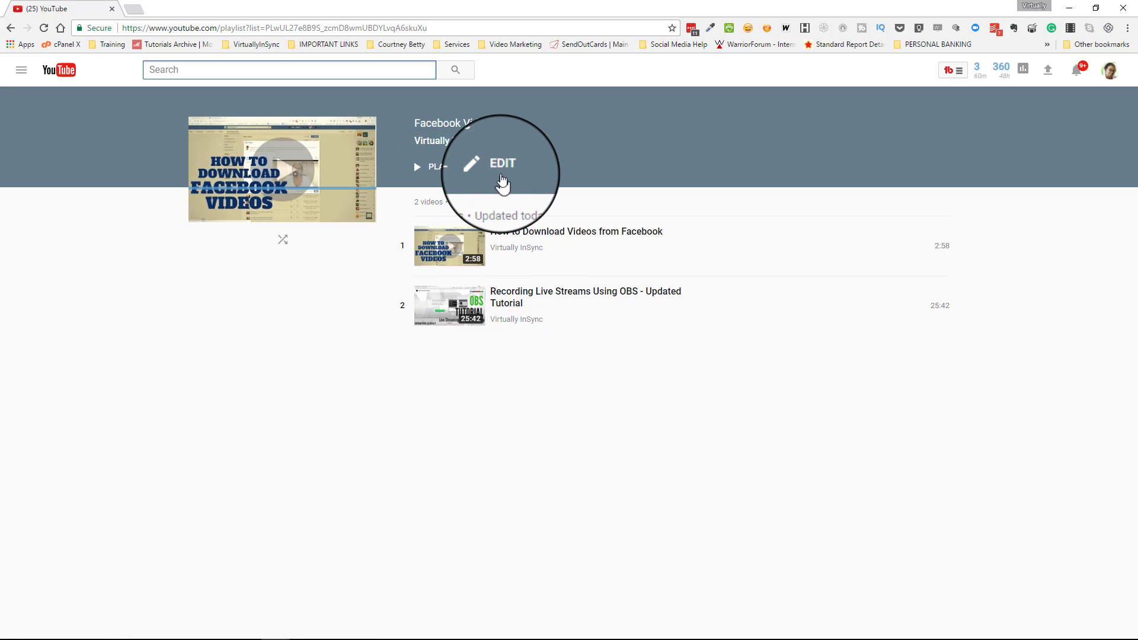
click(498, 172)
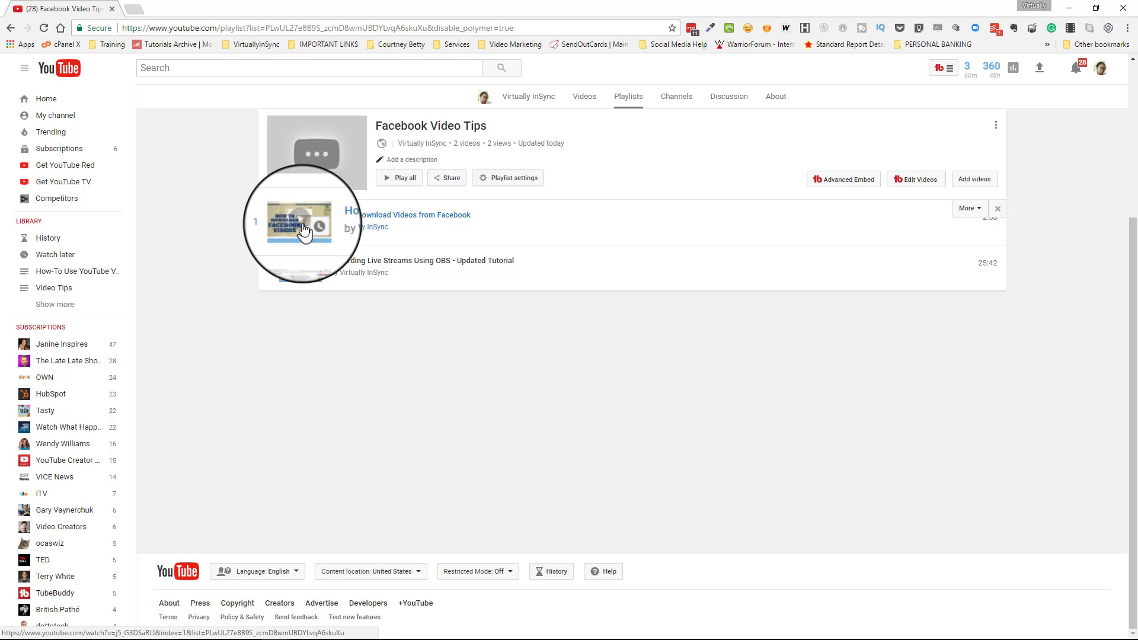
click(979, 190)
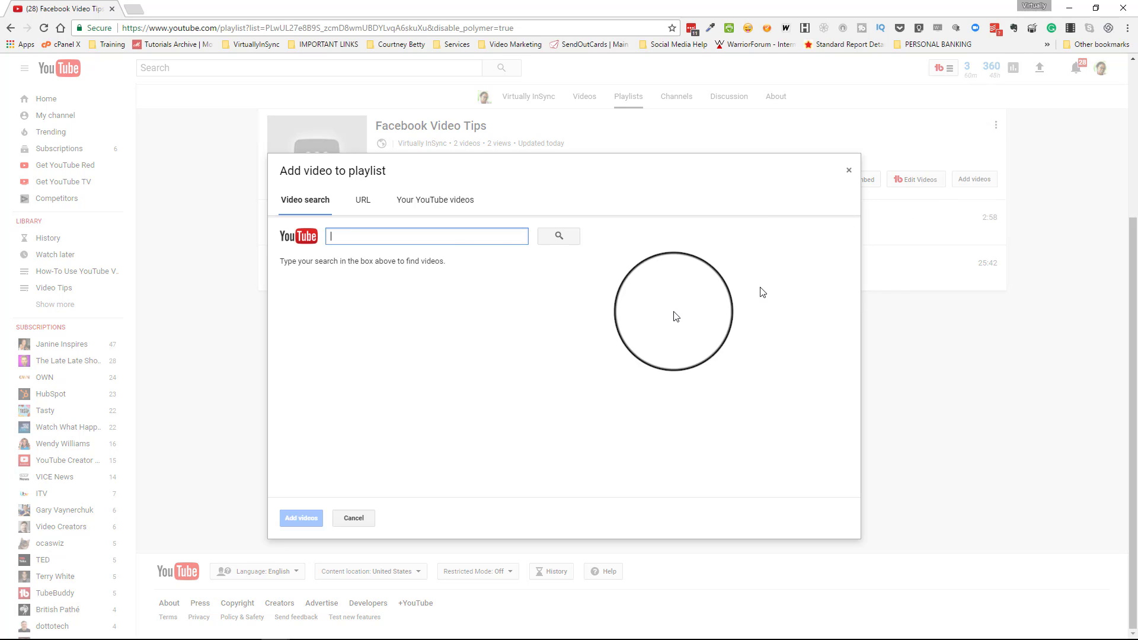
click(370, 201)
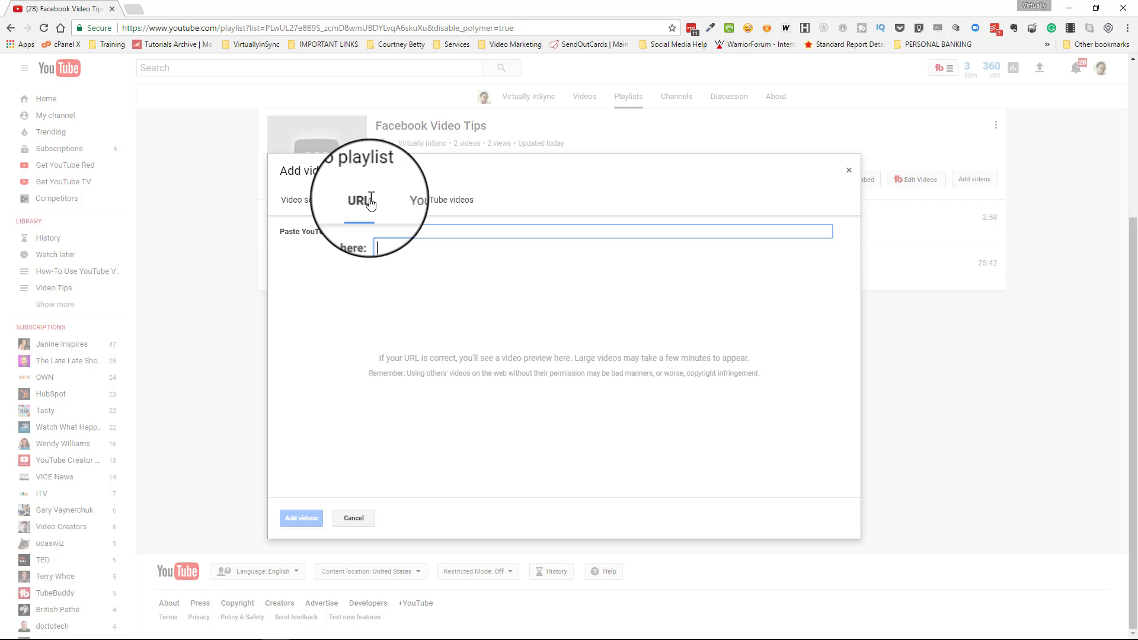
click(445, 201)
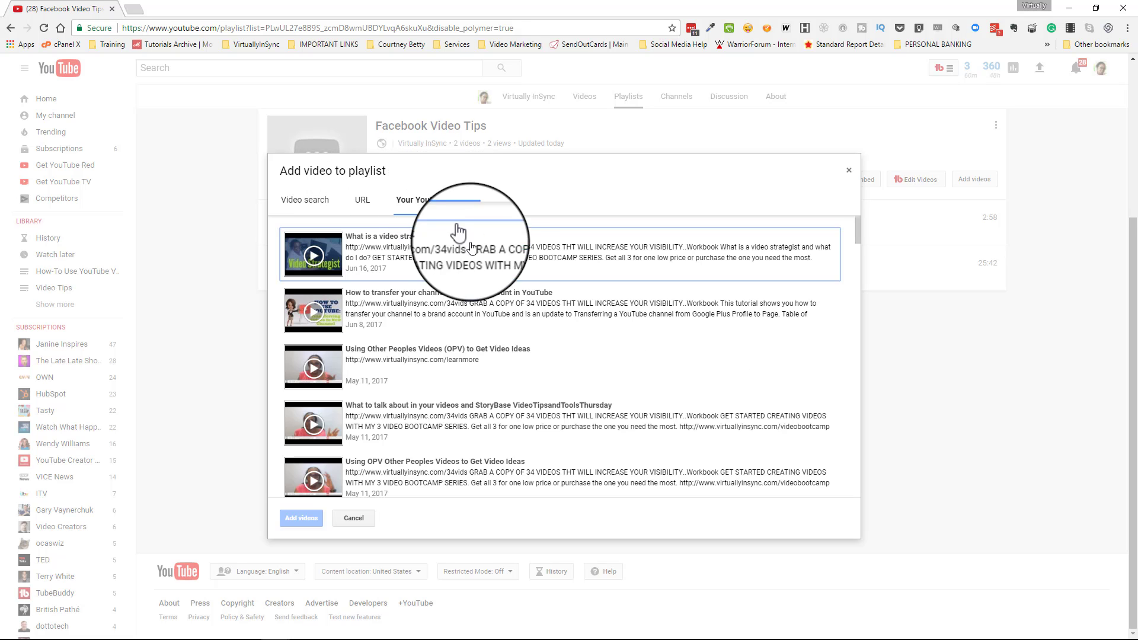
scroll(505, 283, down, 8)
scroll(505, 283, down, 10)
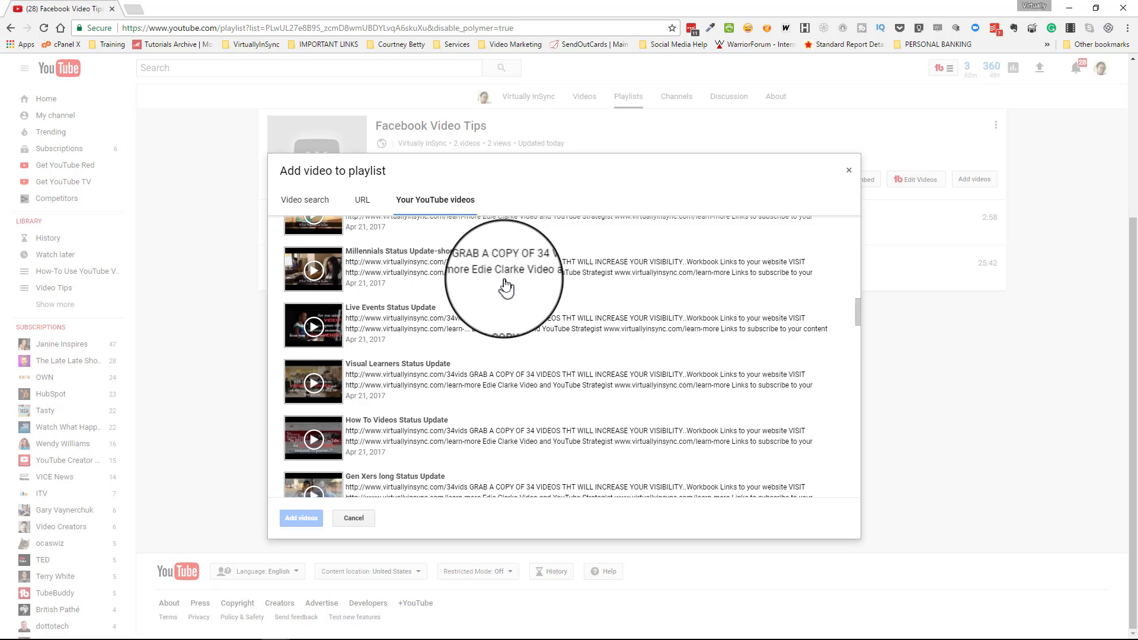
click(352, 518)
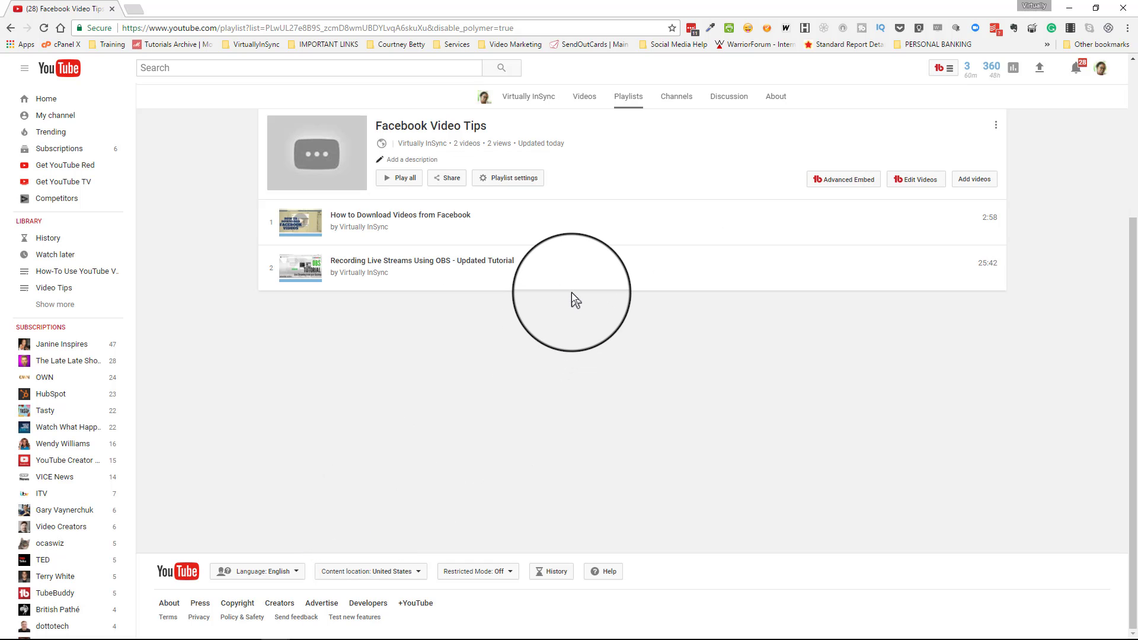
Step: Open the empty description field below the Facebook Video Tips title
click(411, 160)
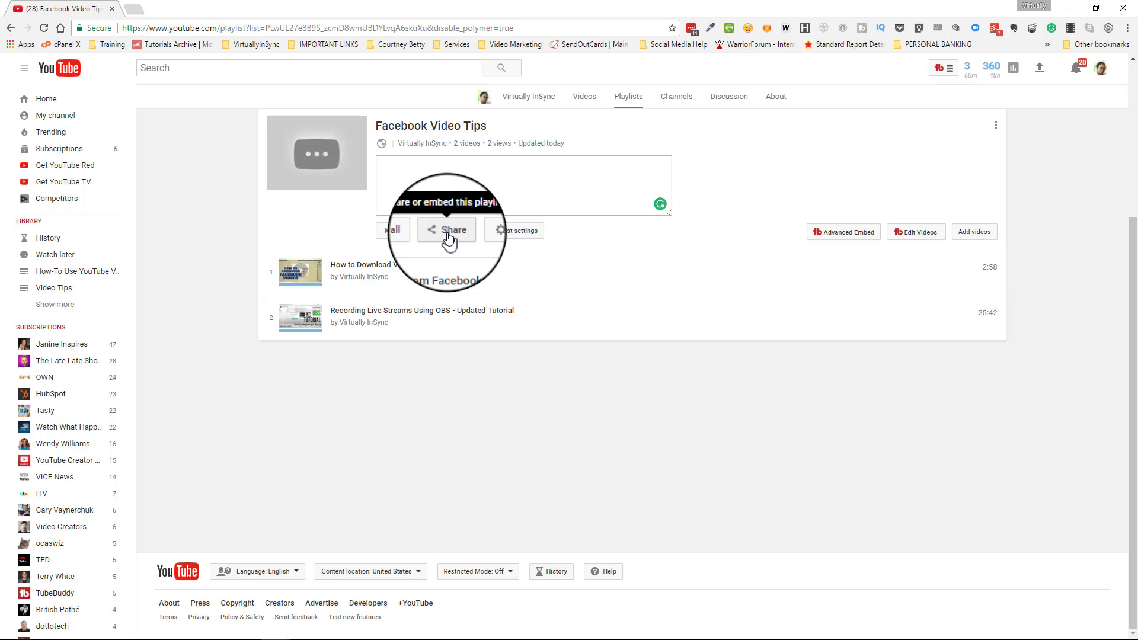
Step: Check the playlist's Privacy (kept Public) and Ordering options, then view the empty Auto add rules
click(508, 232)
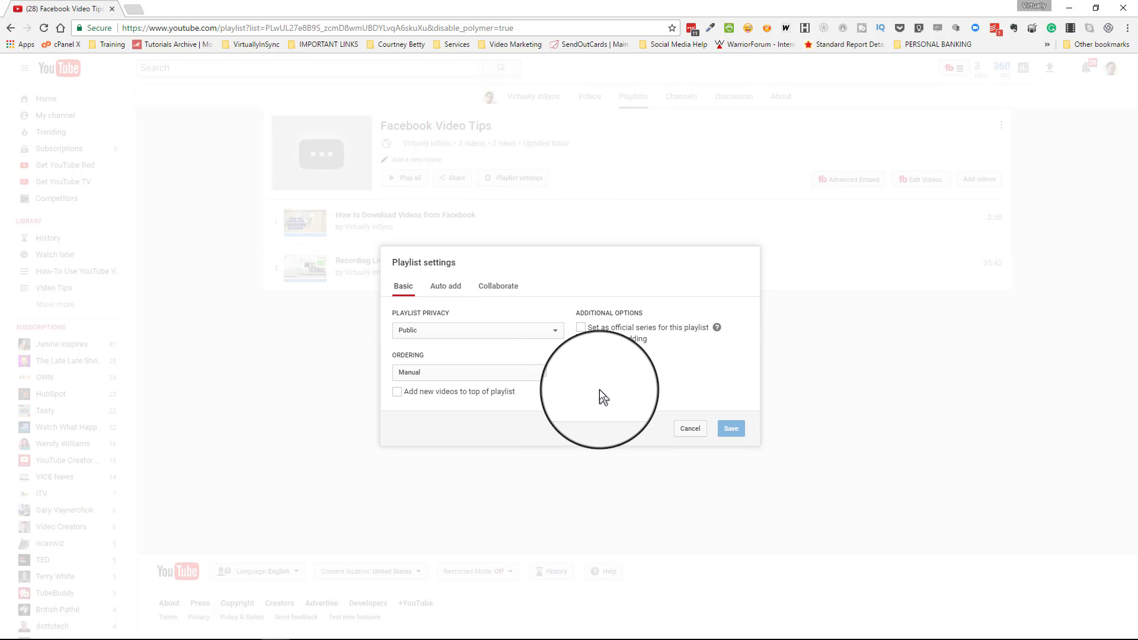
click(468, 332)
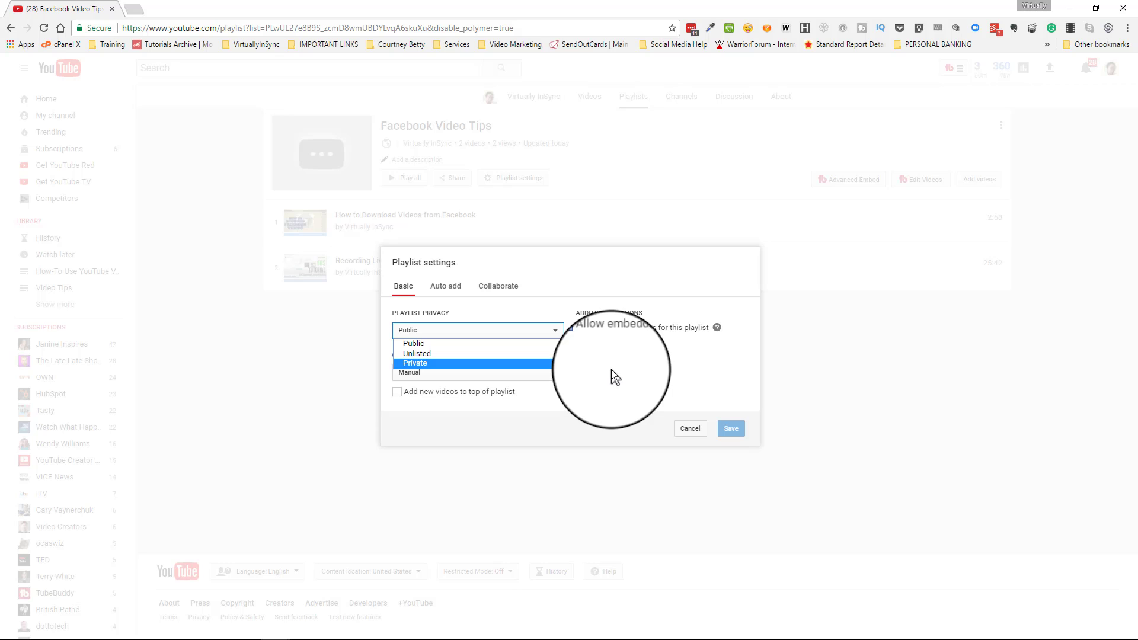
click(611, 368)
click(479, 373)
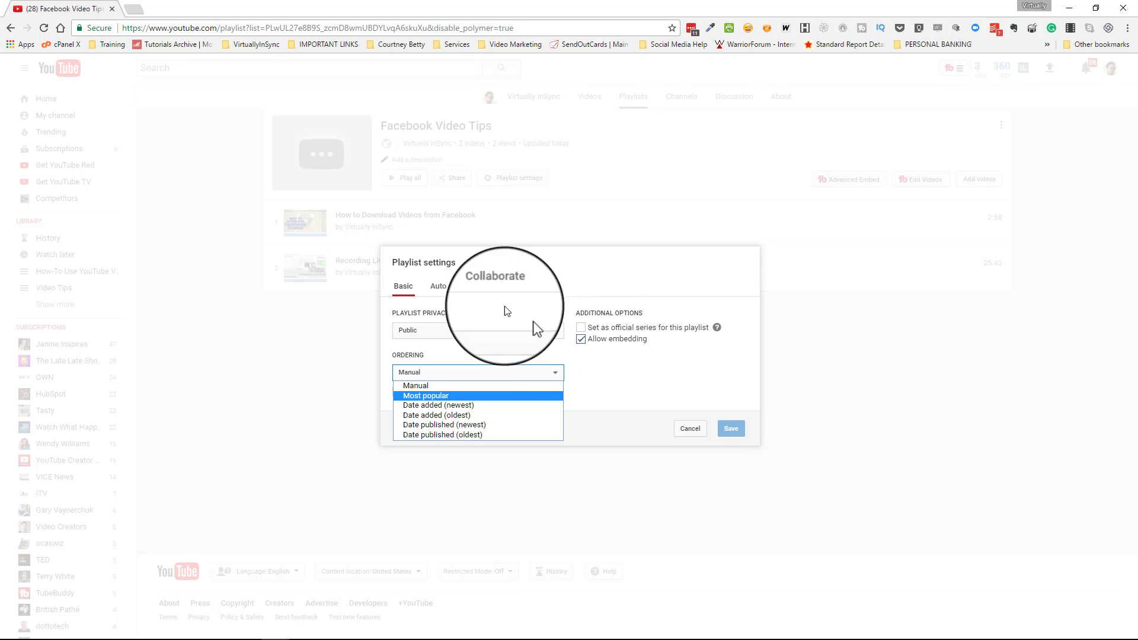
click(450, 289)
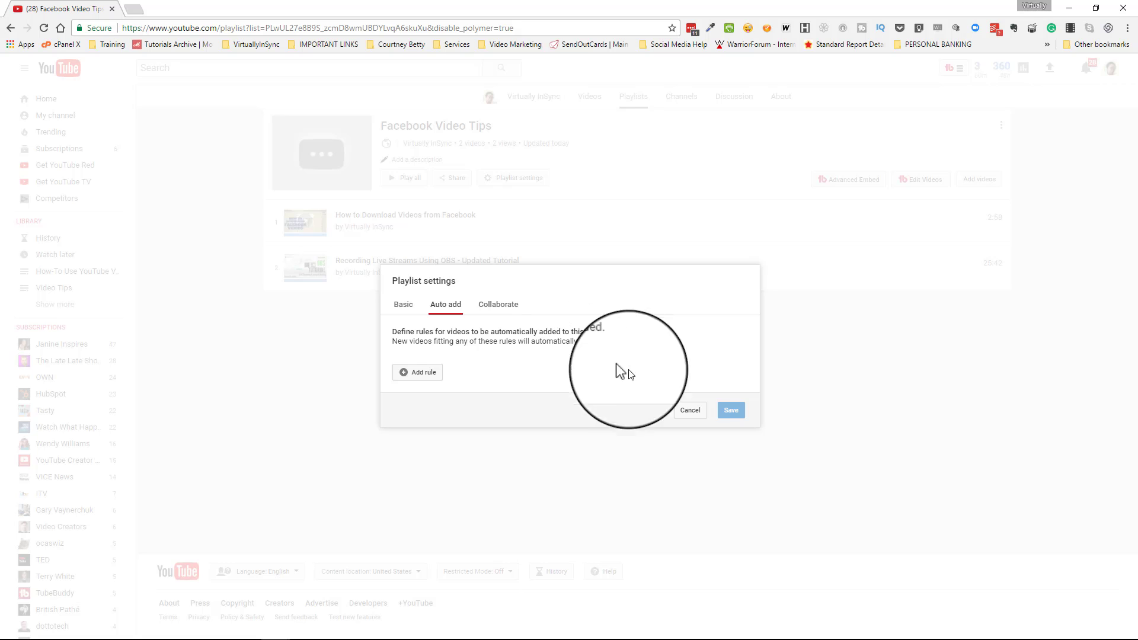
Step: Cancel Playlist settings without saving, returning to the unchanged 2-video playlist page
click(696, 415)
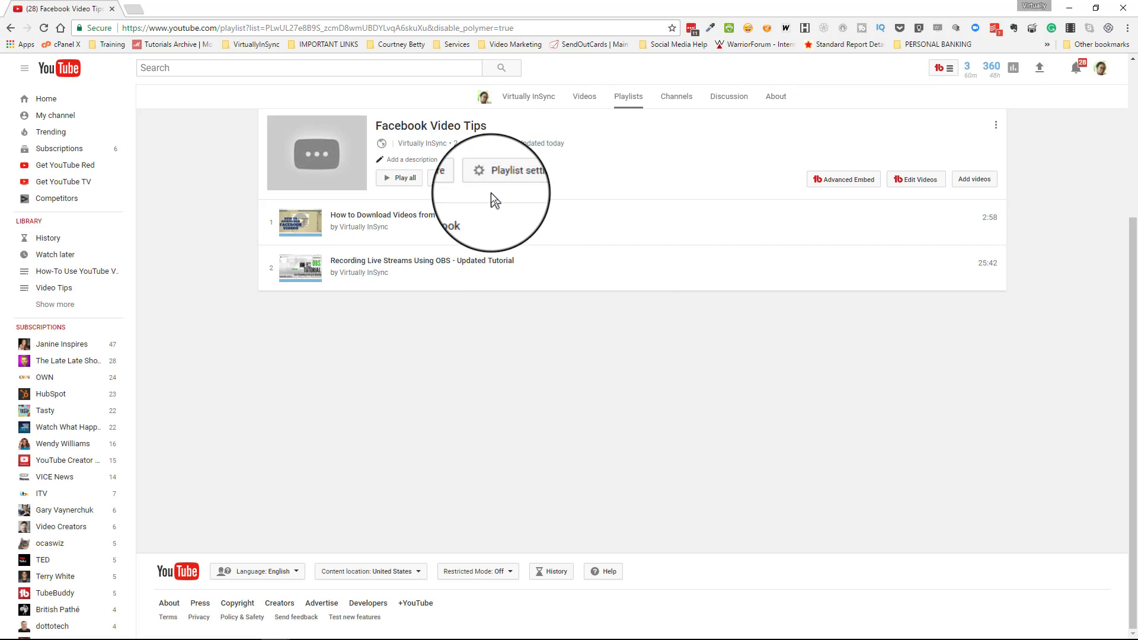
mouse_move(319, 226)
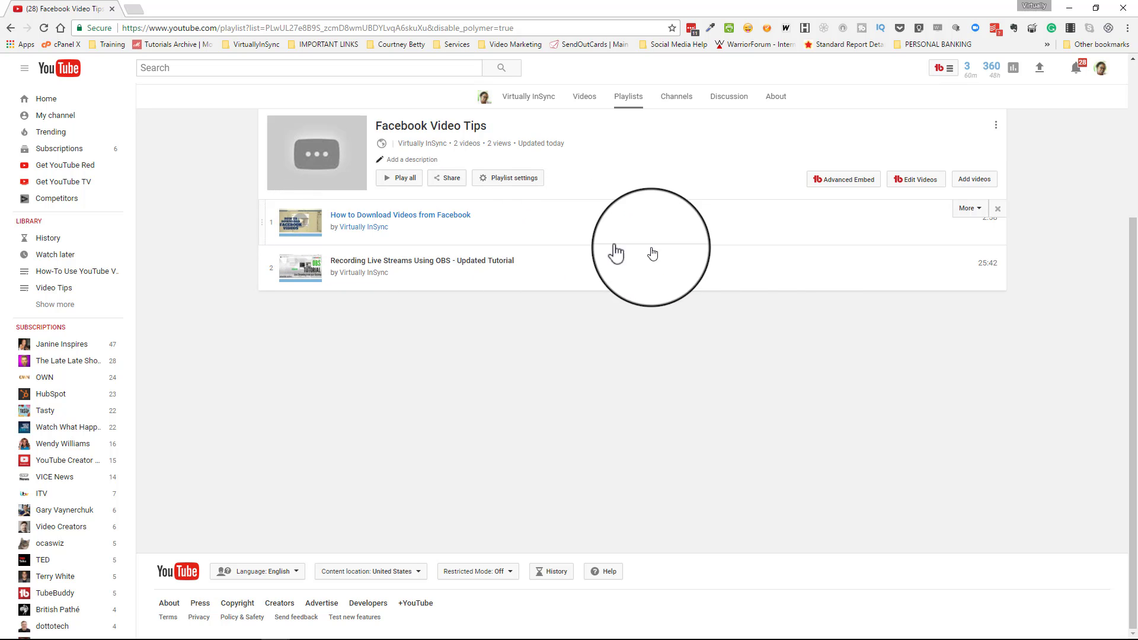